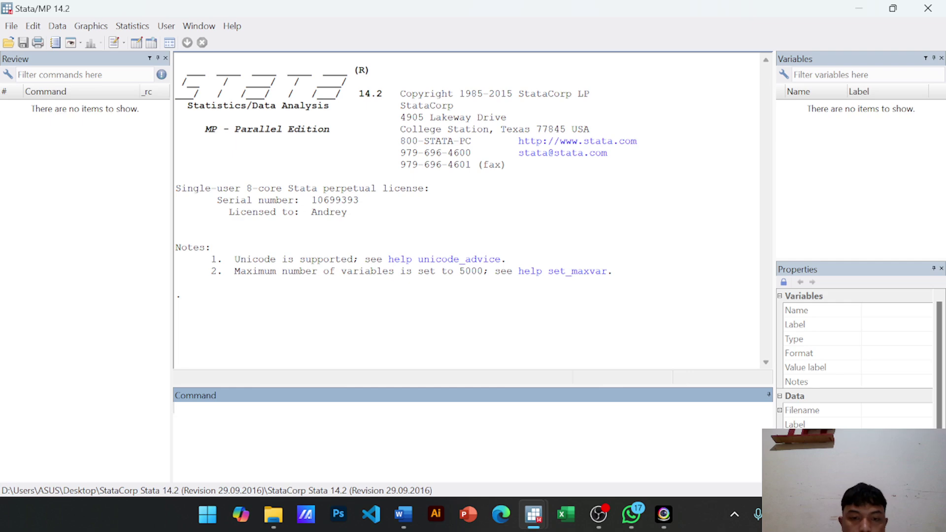
Close the empty untitled do-file window and bring up the BELAJAR UJI STASIONERITAS PDB do-file.
mouse_move(597, 520)
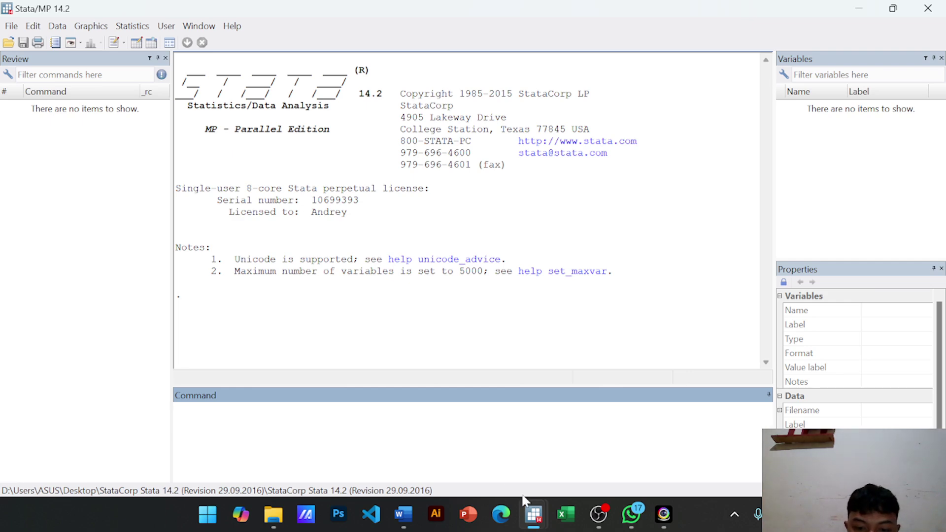
mouse_move(536, 515)
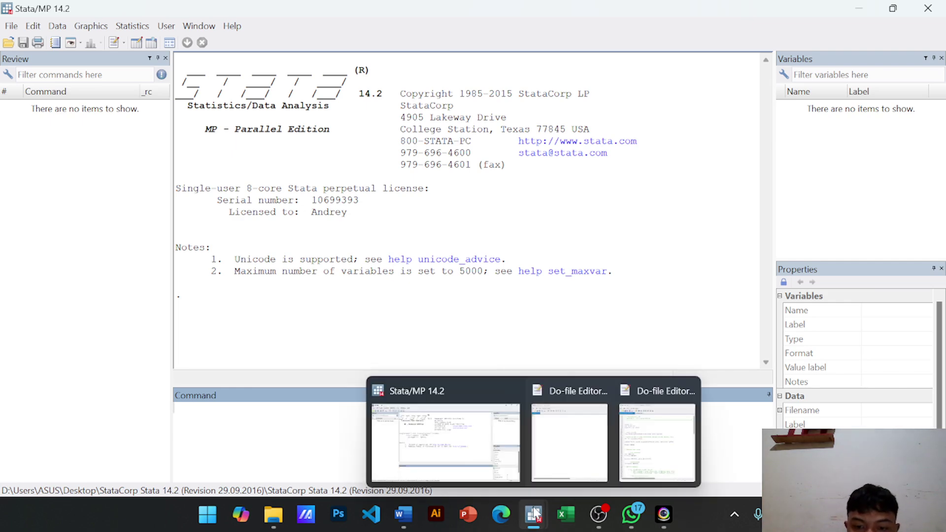
left_click(562, 456)
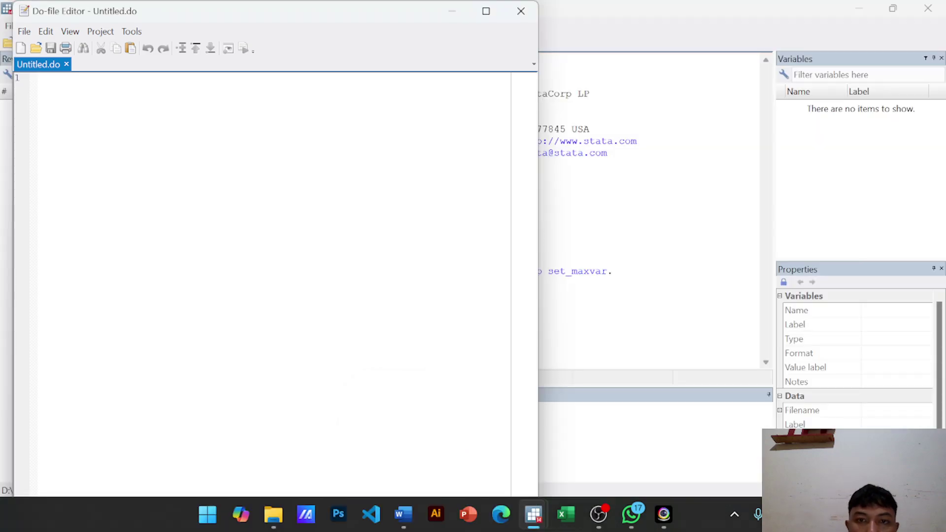
left_click(521, 11)
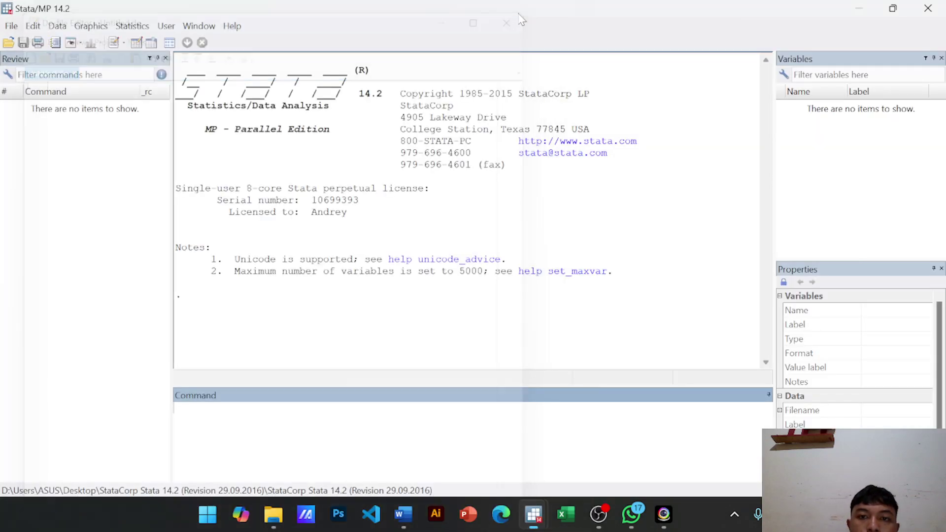
mouse_move(535, 516)
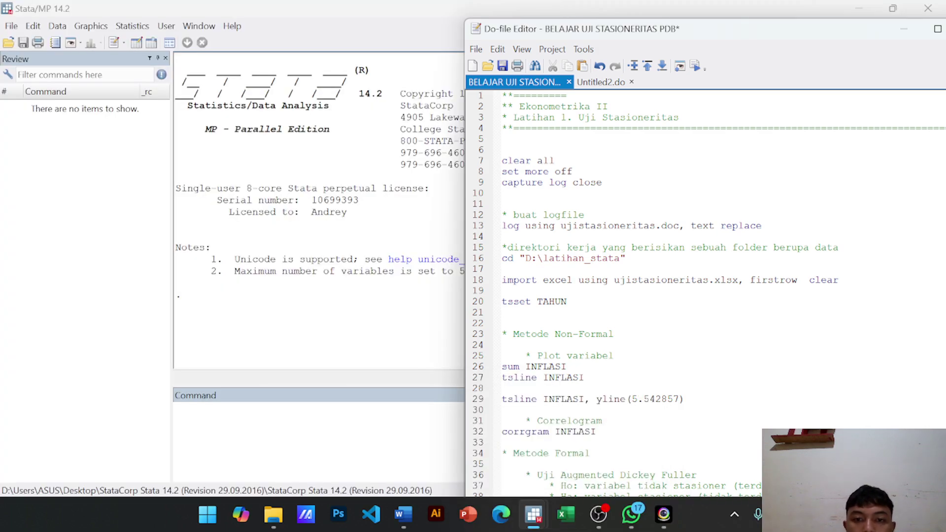
Run do-file lines 7 to 9: clear all, set more off and capture log close.
left_click_drag(479, 162, 479, 182)
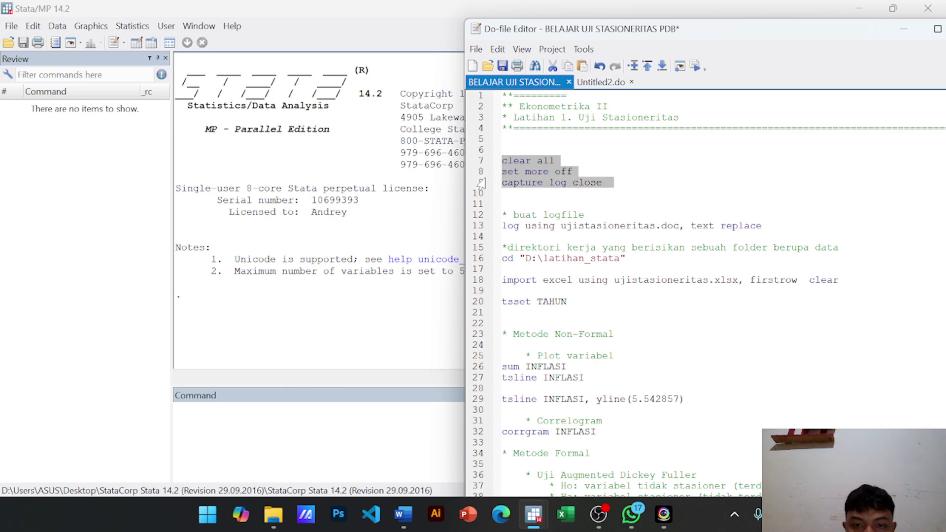
left_click_drag(485, 178, 485, 179)
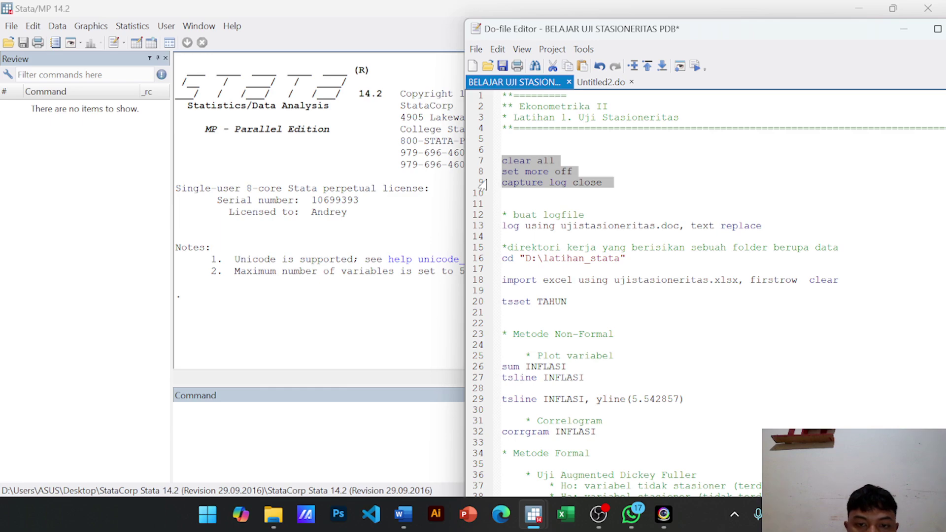
key("ctrl+d")
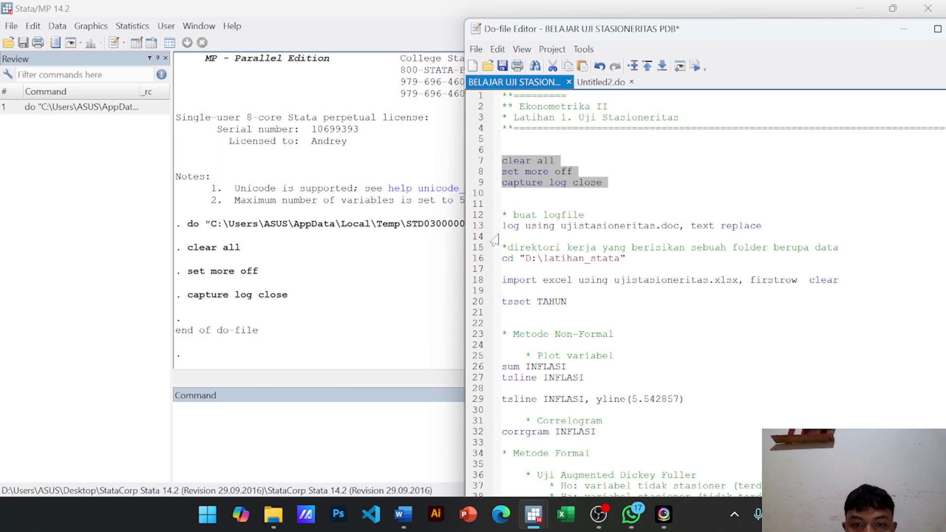
Run the do-file lines that start the text log ujistasioneritas.doc with replace and change the working directory to D:\latihan_stata.
left_click(474, 226)
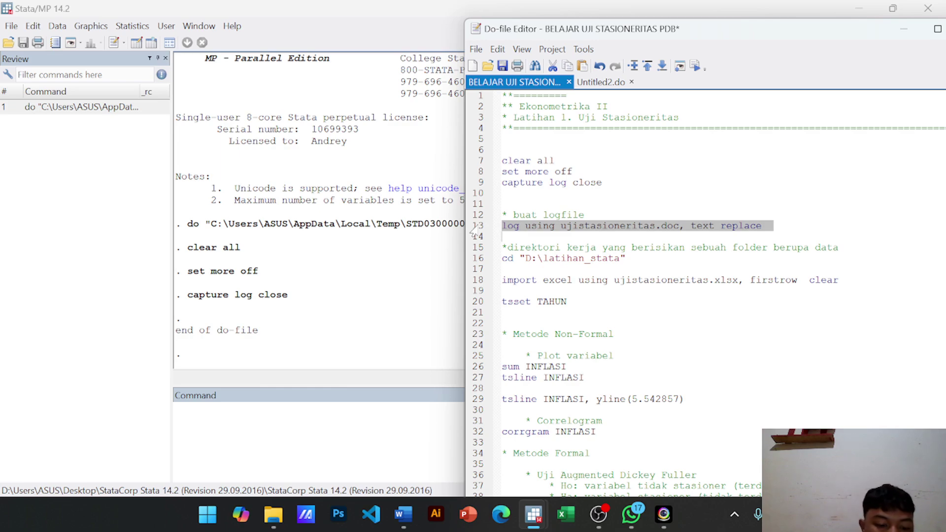
key("ctrl+d")
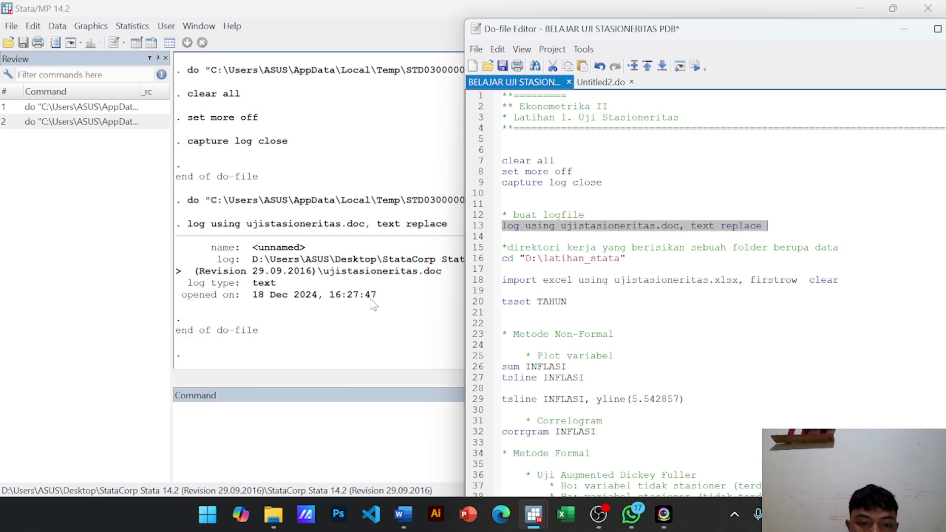
left_click(477, 260)
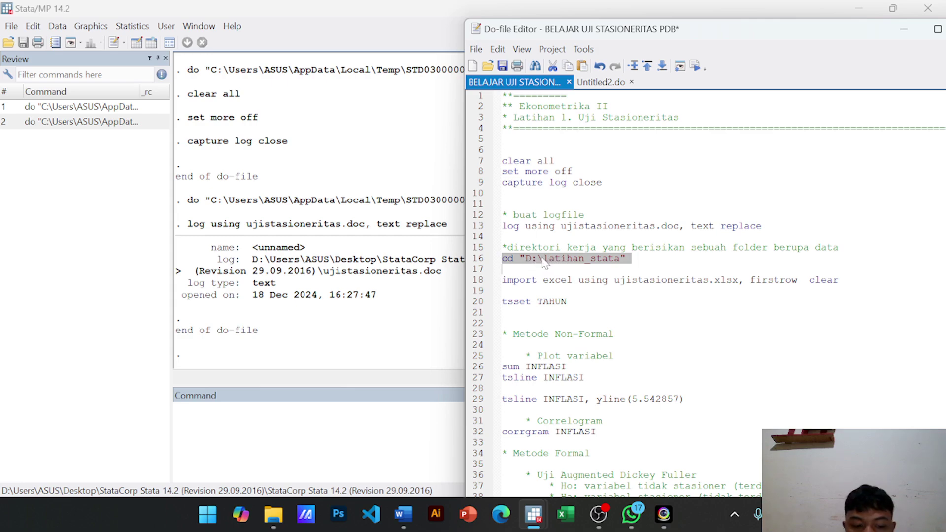
key("ctrl+d")
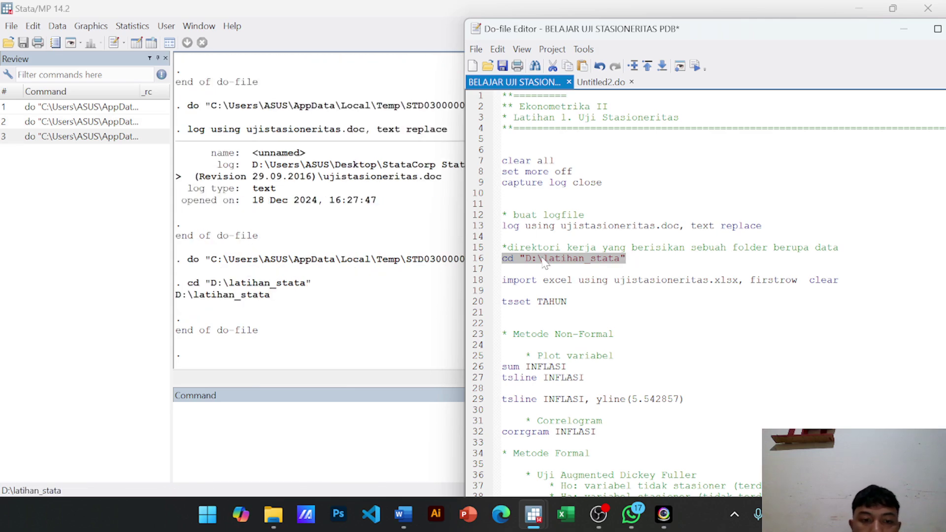
Run the do-file line importing ujistasioneritas.xlsx with the firstrow and clear options, and uncover its full output.
left_click(479, 286)
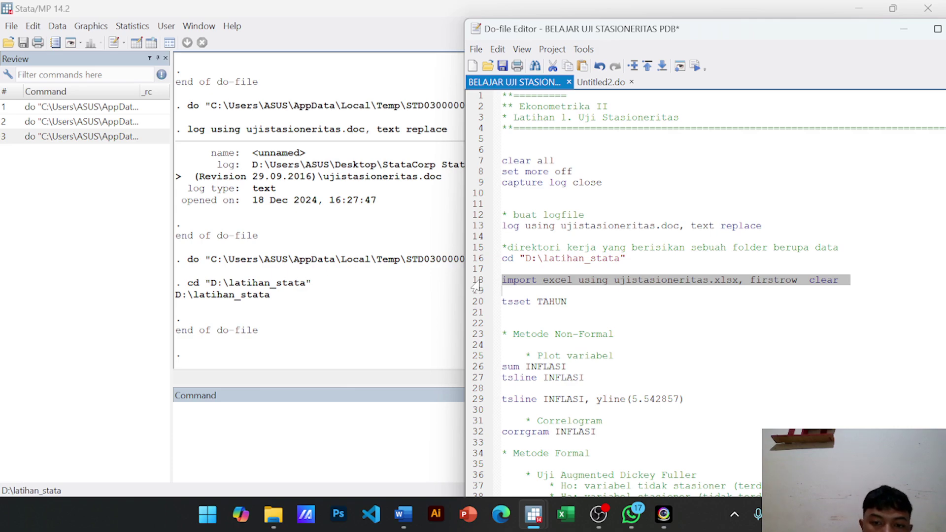
key("ctrl+d")
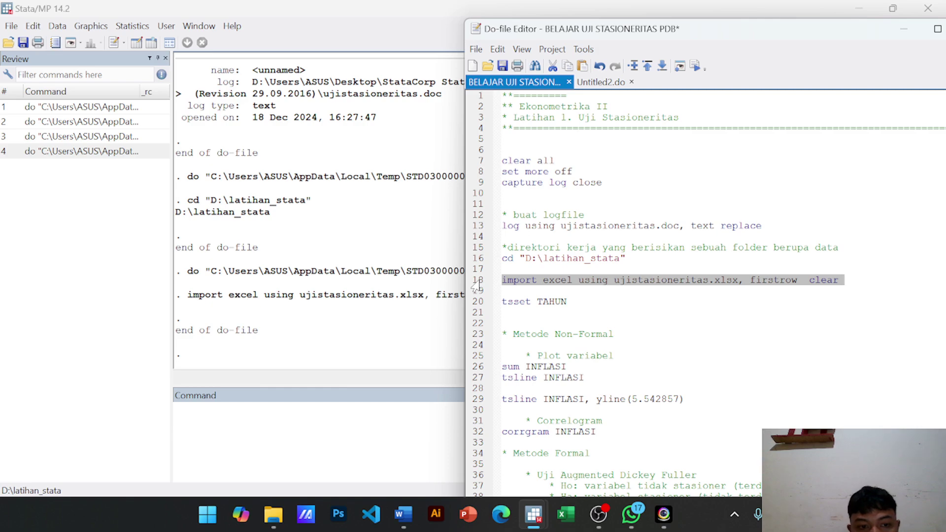
left_click_drag(767, 36, 858, 49)
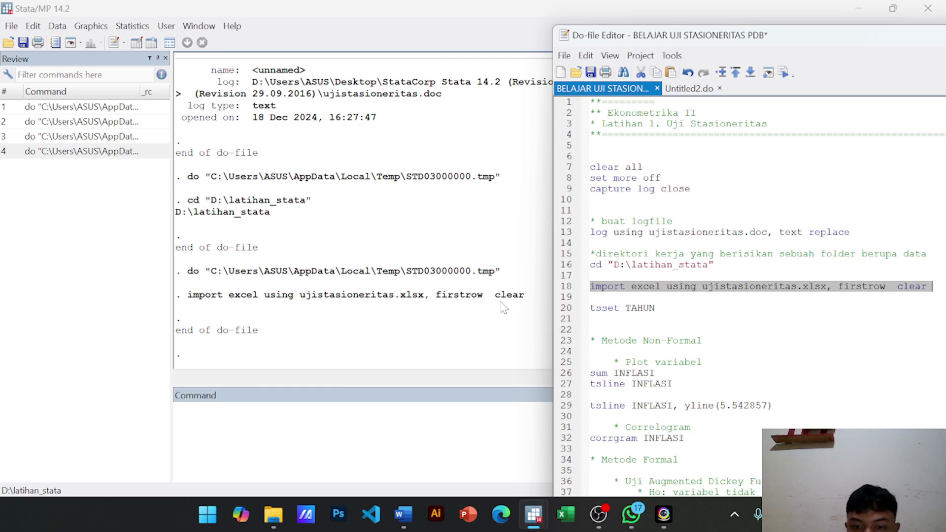
Check the imported variables, run the tsset TAHUN line to declare the time variable, and review its output.
left_click(567, 308)
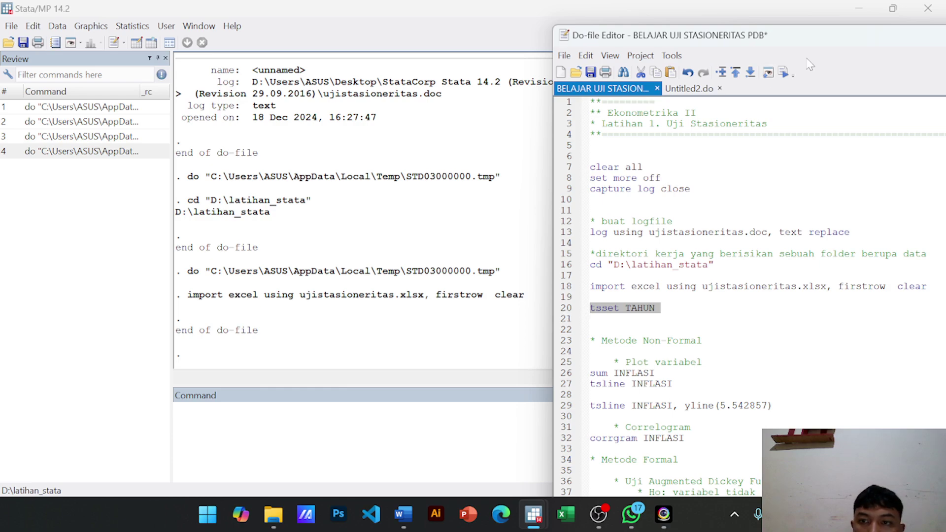
left_click_drag(803, 40, 436, 54)
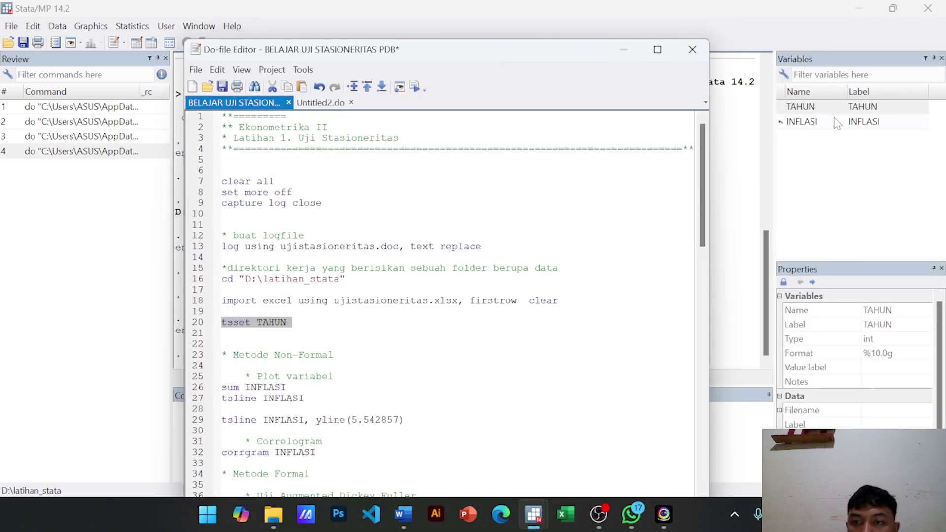
left_click_drag(457, 56, 700, 39)
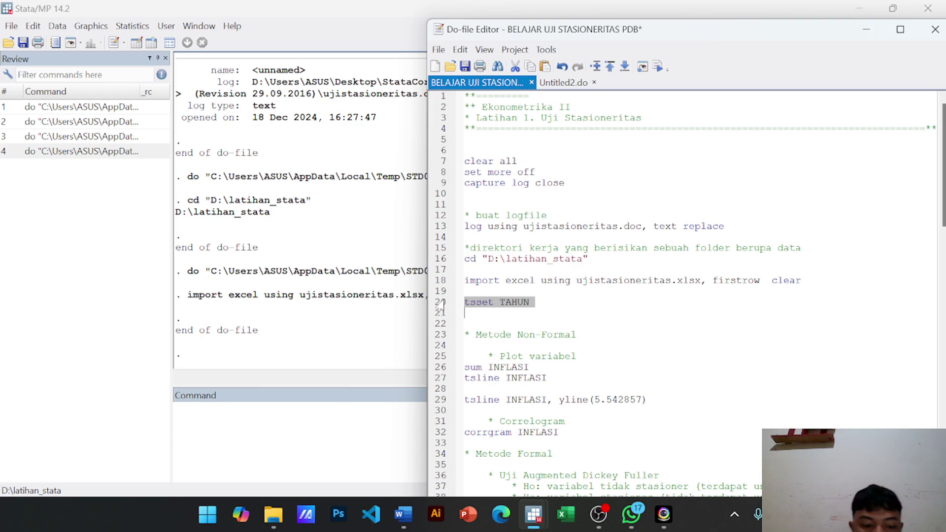
key("ctrl+d")
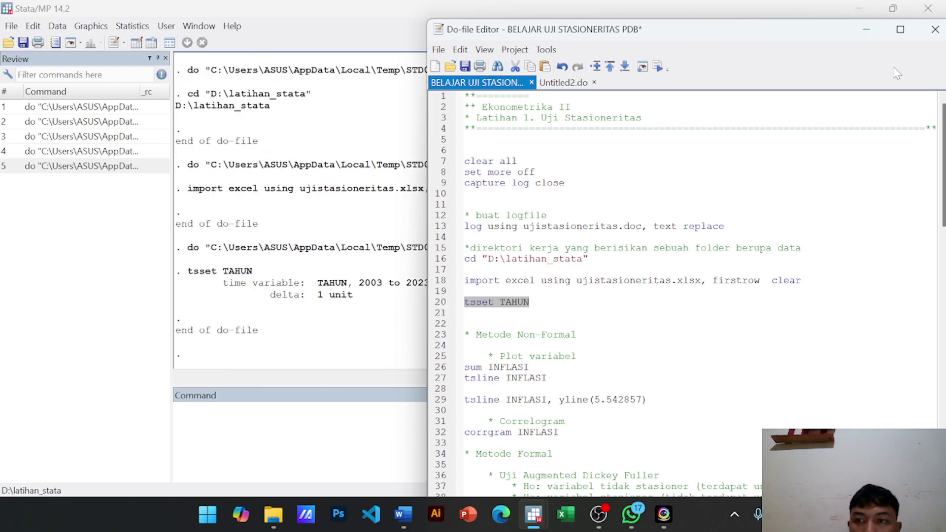
left_click(877, 36)
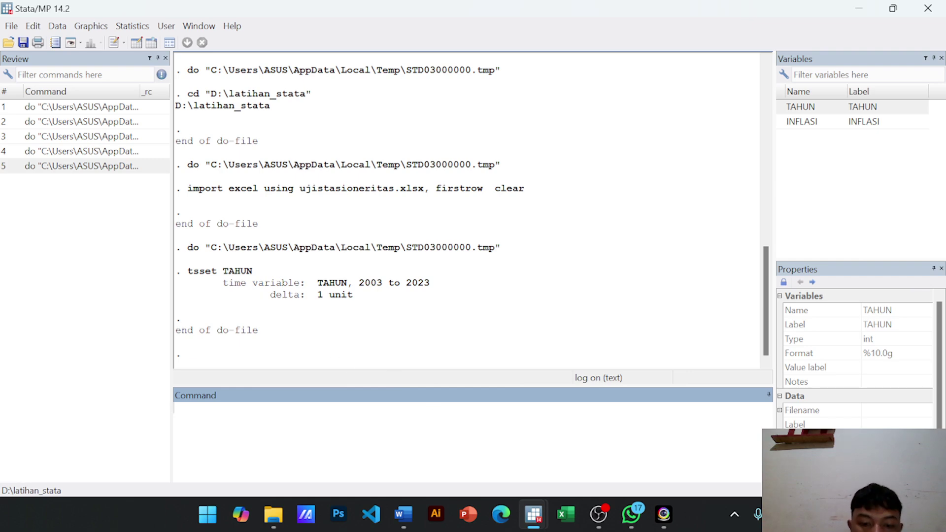
mouse_move(533, 514)
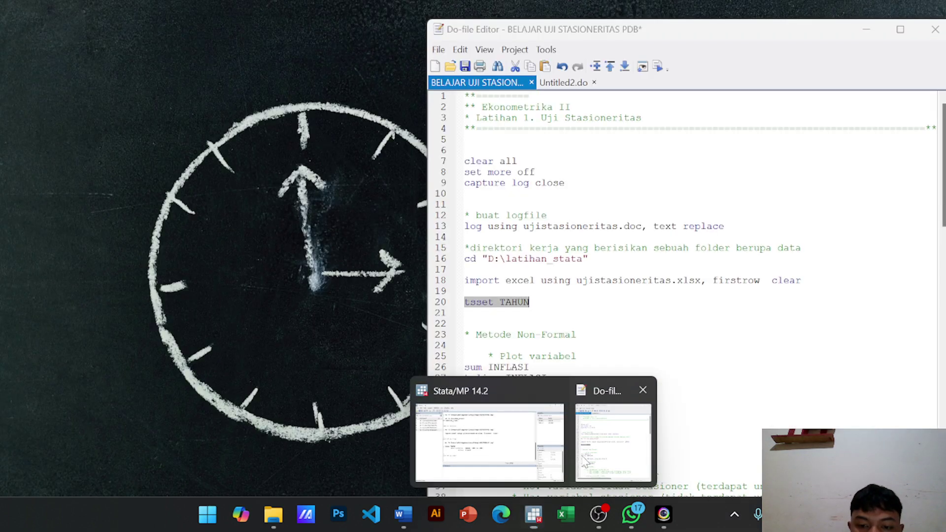
left_click(614, 440)
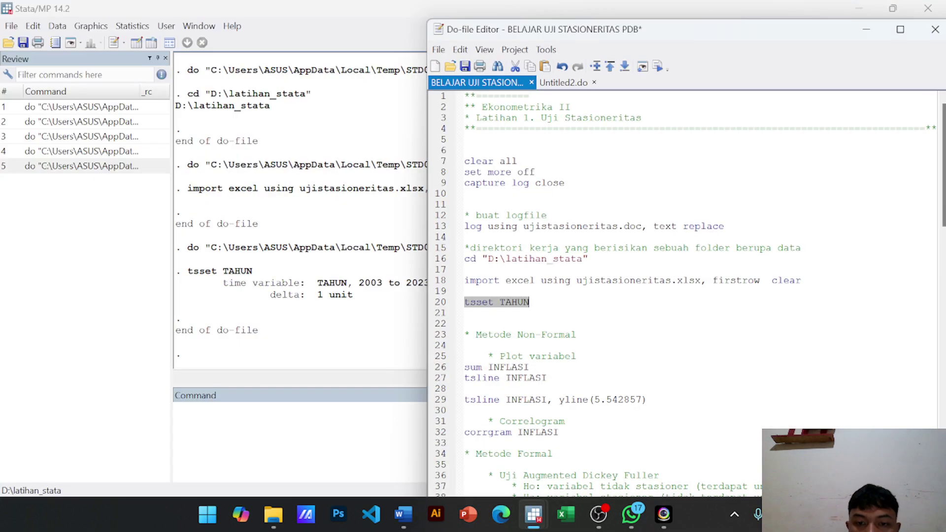
Run the sum INFLASI line under Plot variabel and view the full summary statistics before returning to the do-file.
scroll(690, 295, "down", 2)
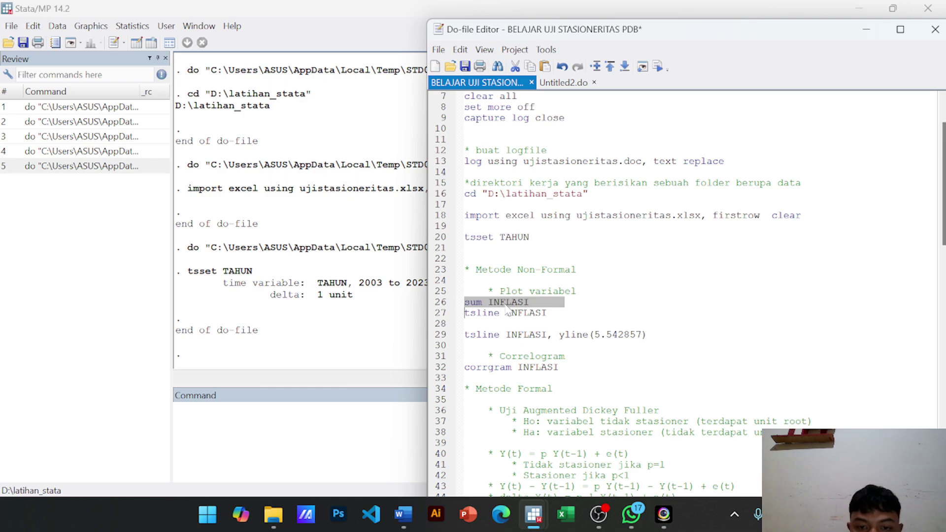
left_click(875, 30)
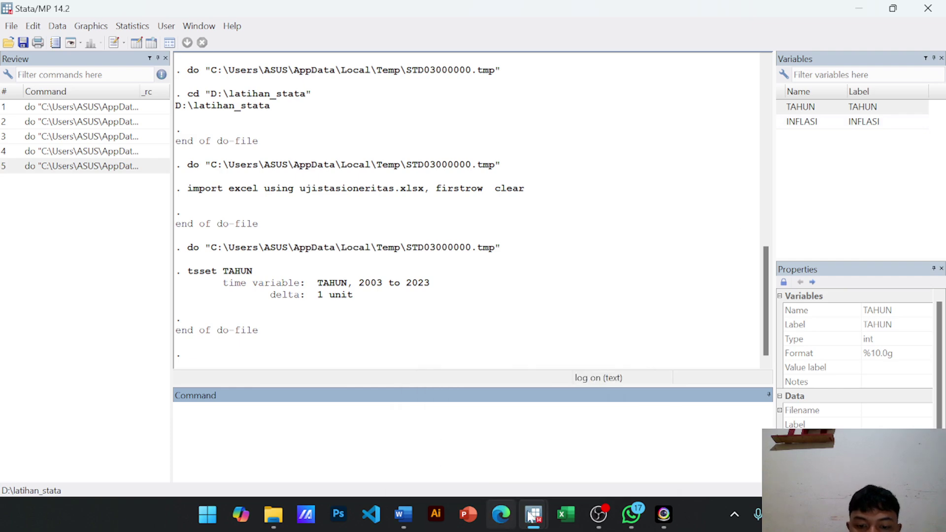
mouse_move(534, 514)
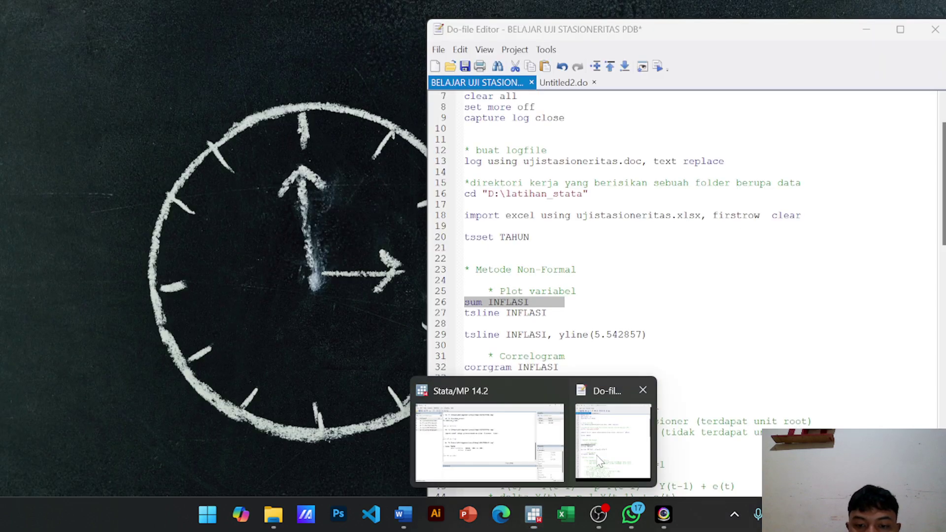
left_click(593, 463)
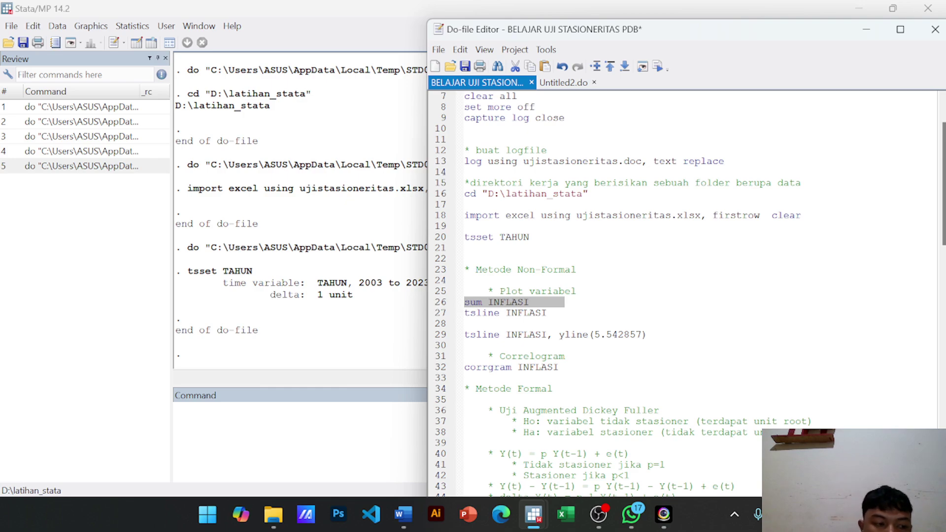
key("ctrl+d")
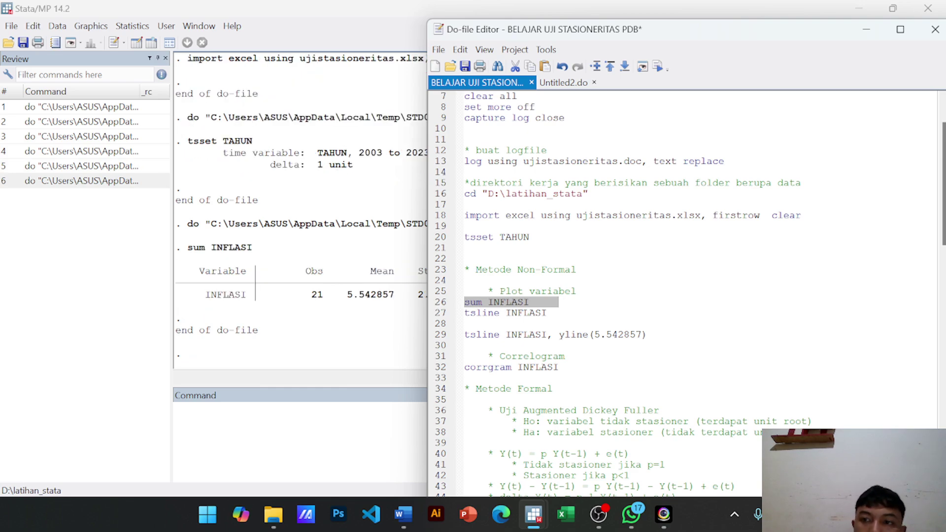
left_click(866, 28)
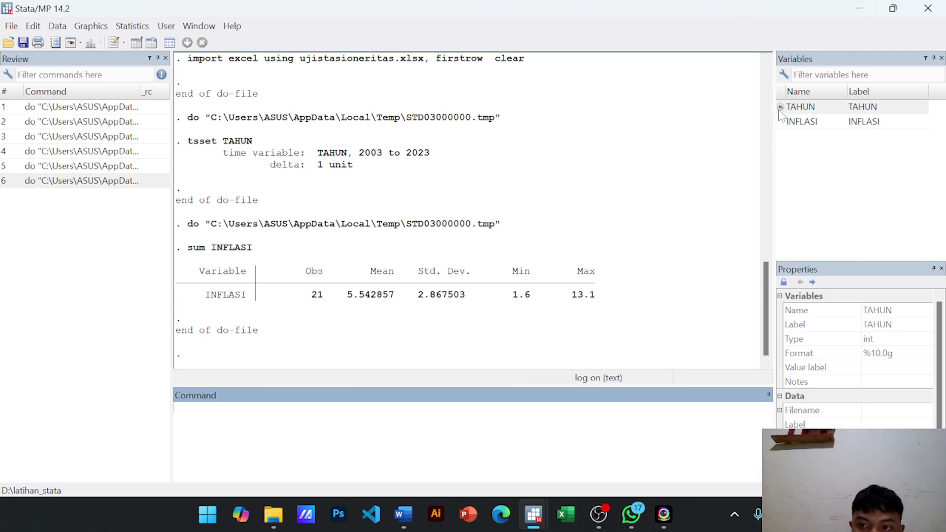
mouse_move(533, 514)
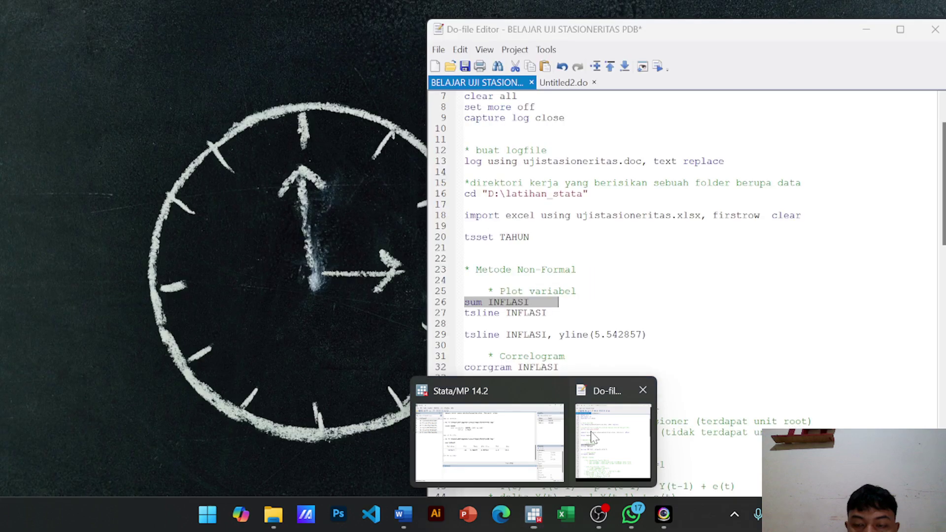
left_click(587, 437)
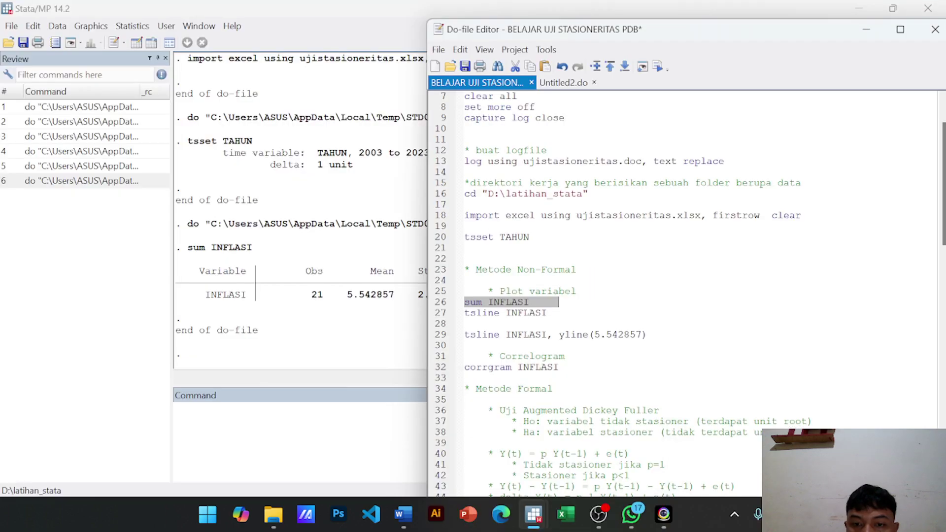
Run the tsline INFLASI line to plot inflation over time, and minimize the graph window.
left_click(436, 314)
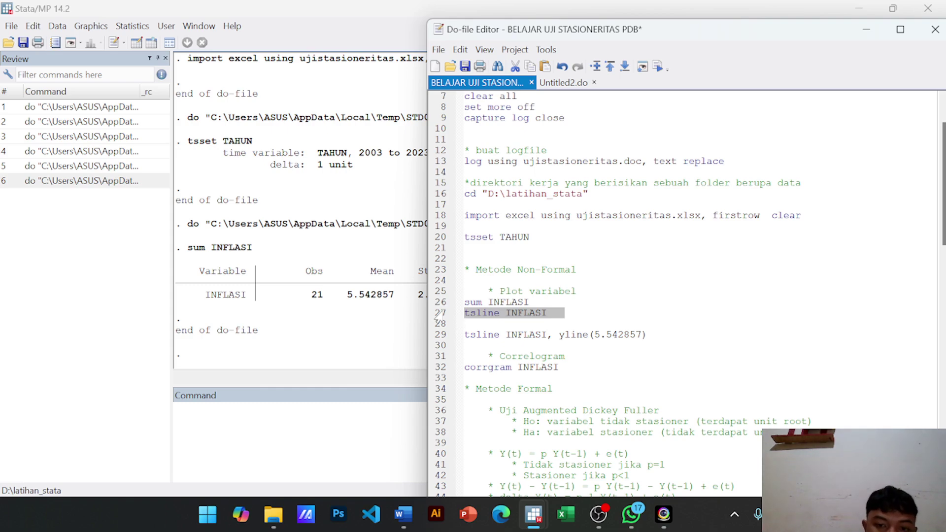
key("ctrl+d")
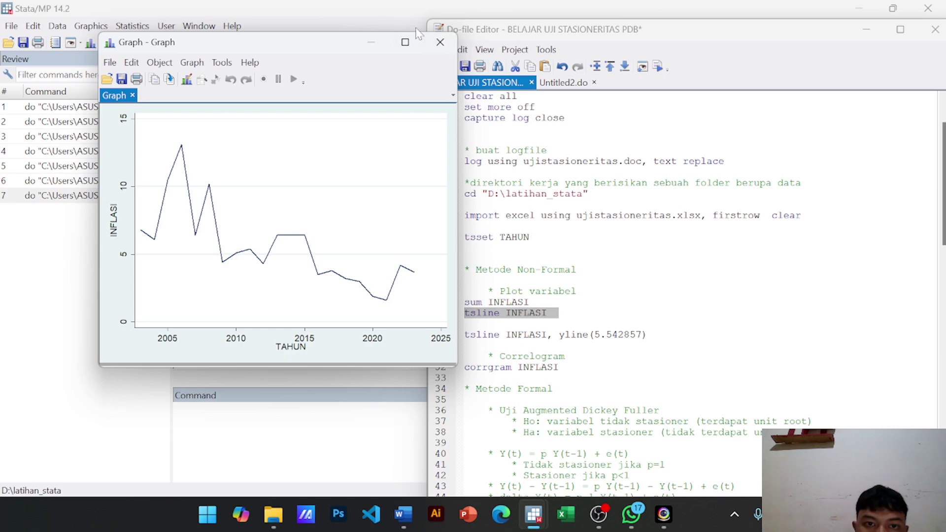
left_click(369, 43)
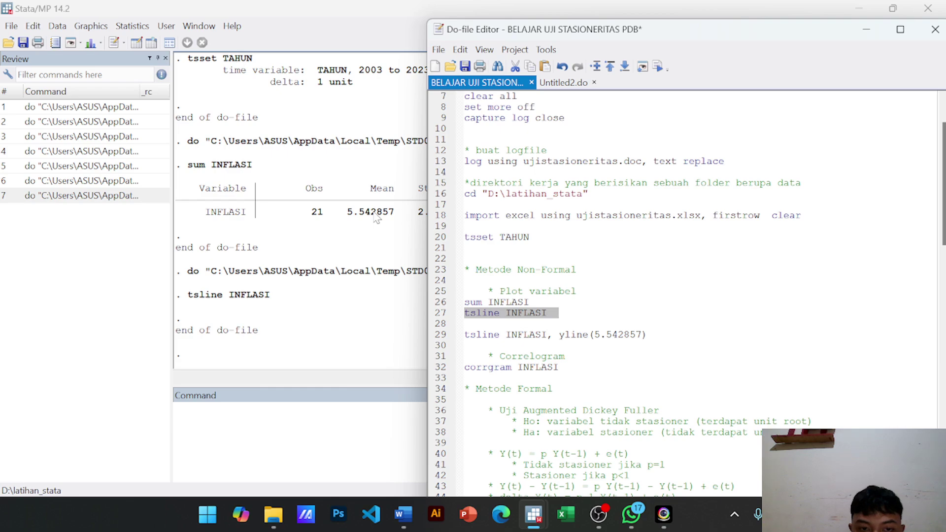
Run the tsline INFLASI line with yline(5.542857) to plot inflation with a horizontal reference line.
left_click(435, 340)
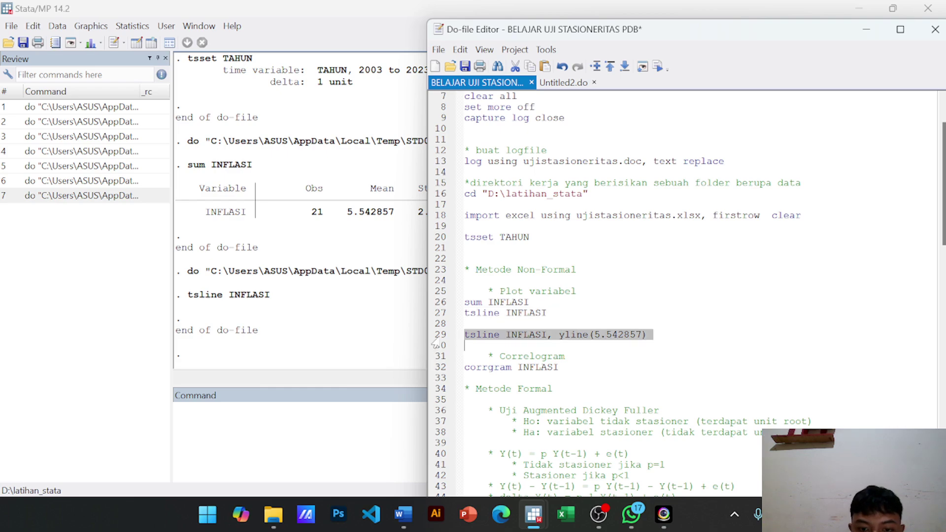
key("ctrl+d")
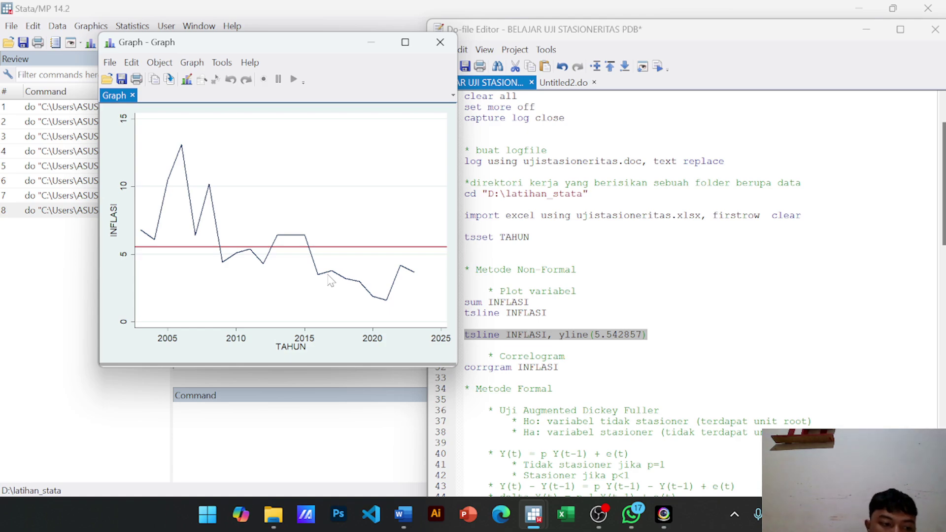
Minimize the graph, run the corrgram INFLASI line under Correlogram, and view the full correlogram before returning to the do-file.
left_click(374, 43)
scroll(685, 296, "down", 4)
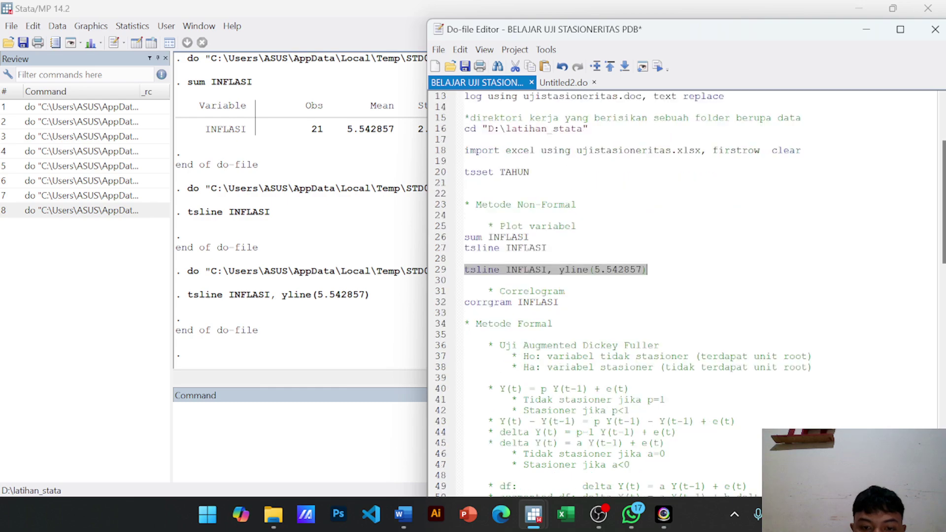
left_click(438, 241)
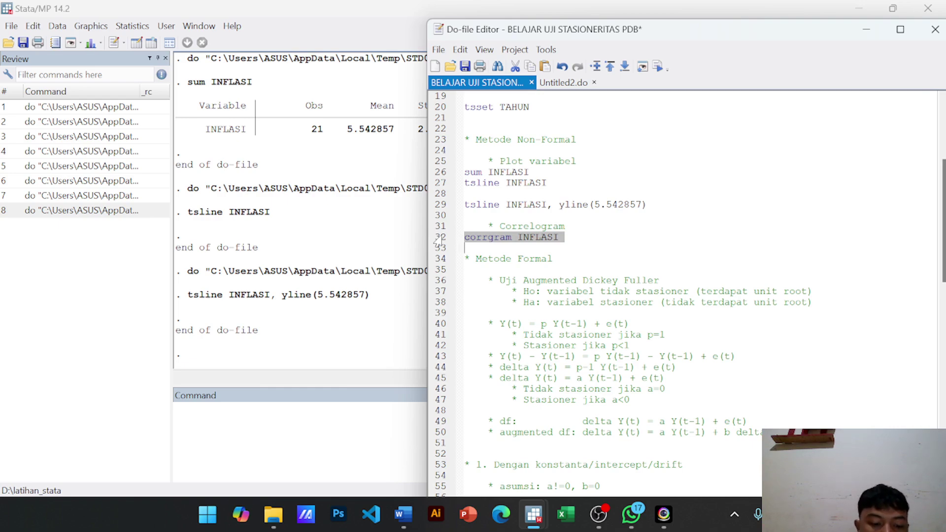
key("ctrl+d")
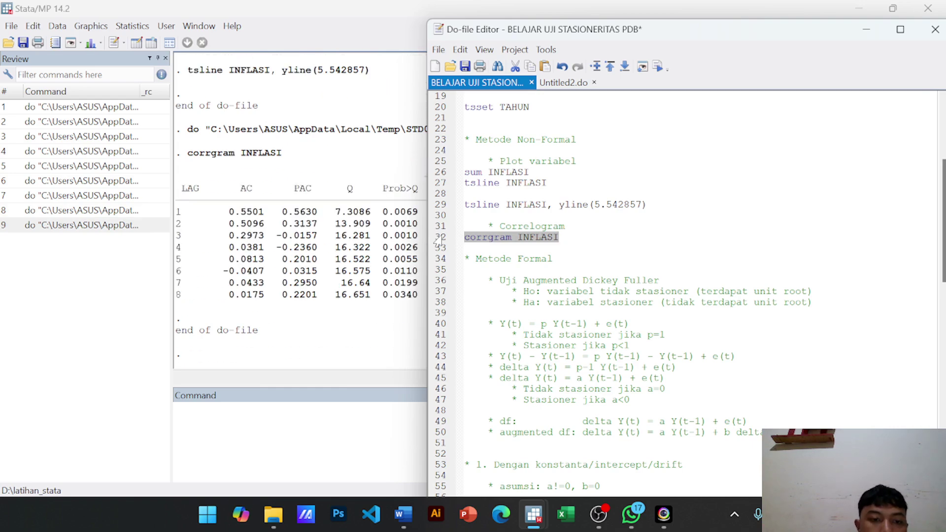
left_click(870, 35)
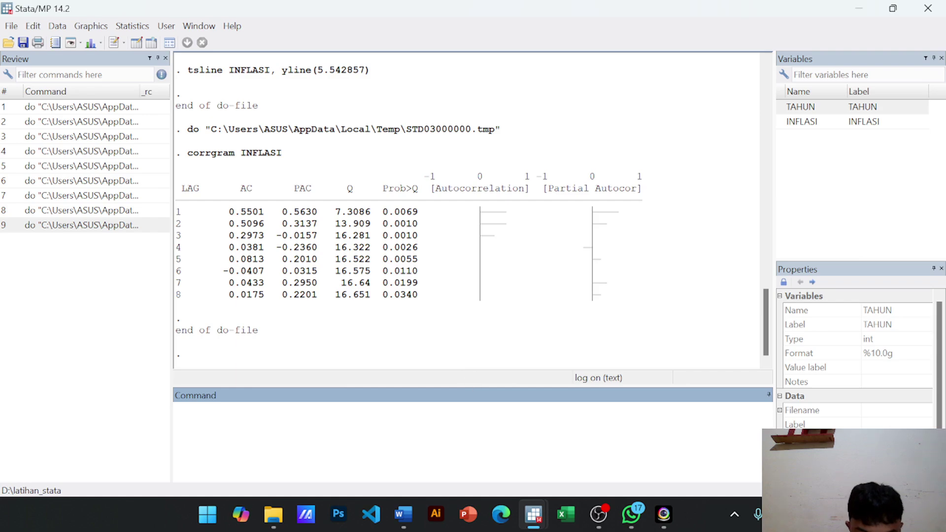
mouse_move(533, 513)
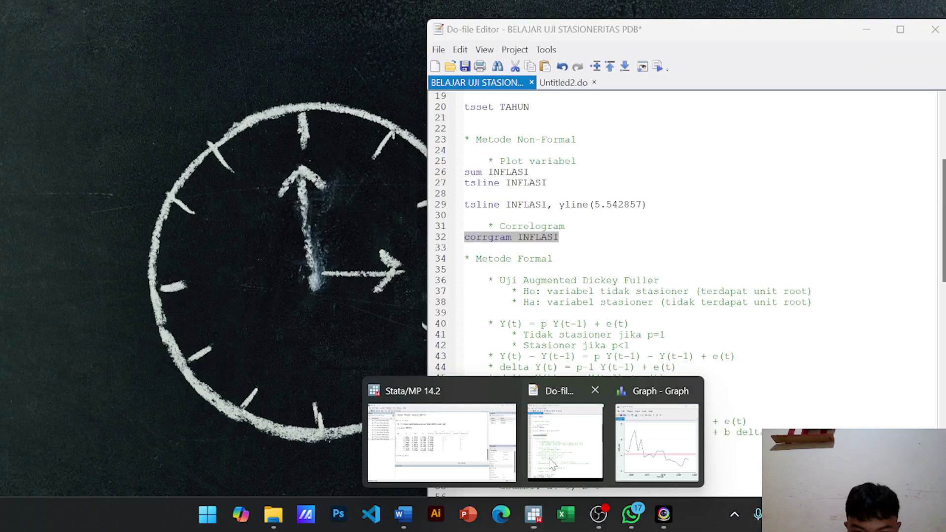
left_click(553, 464)
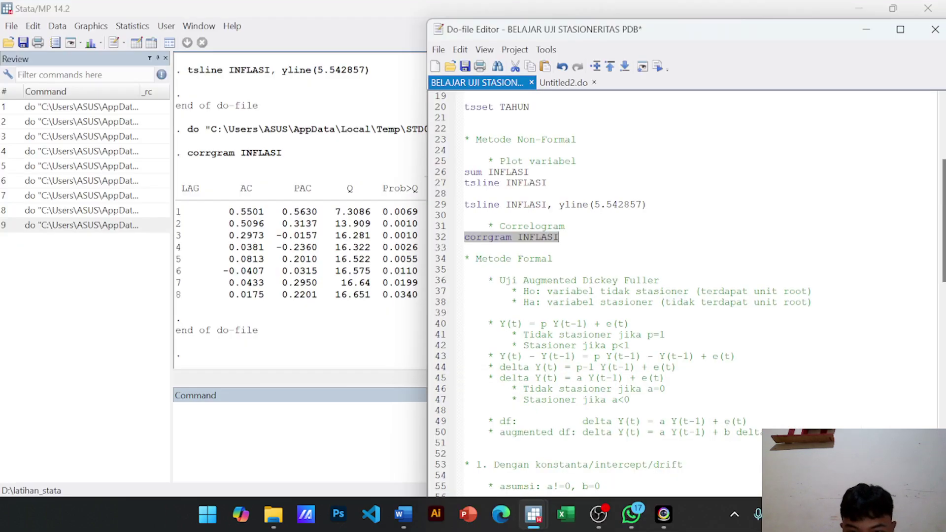
Run the reg d.INFLASI l.INFLASI line of the Dickey-Fuller example, view the full regression output, and return to the do-file.
scroll(685, 294, "down", 2)
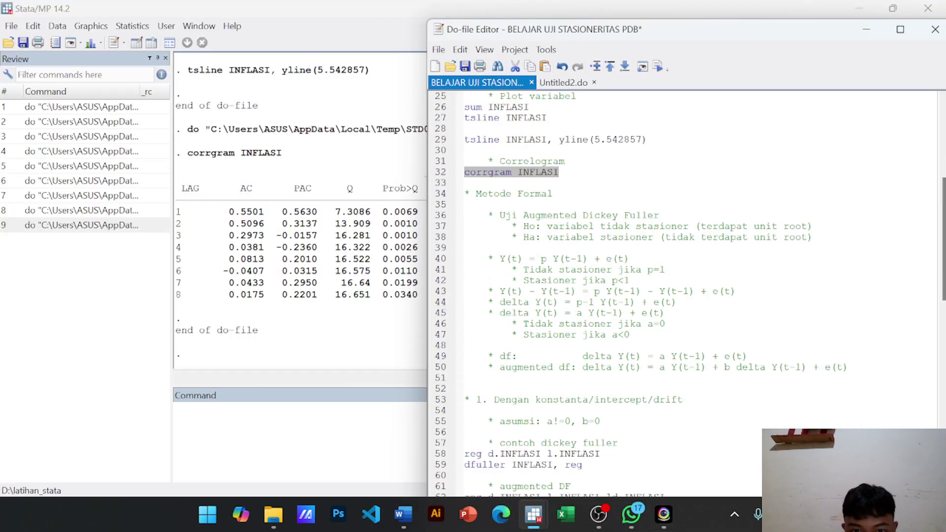
scroll(685, 295, "down", 4)
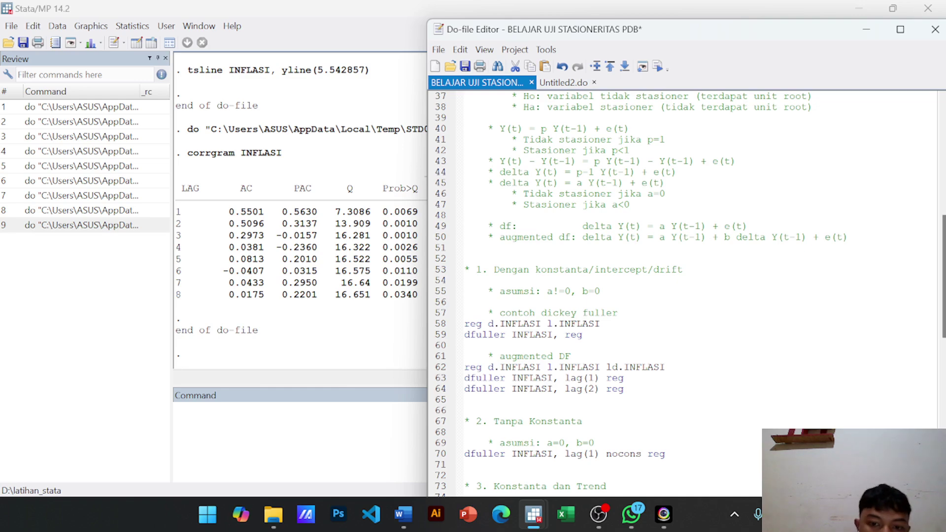
left_click(438, 325)
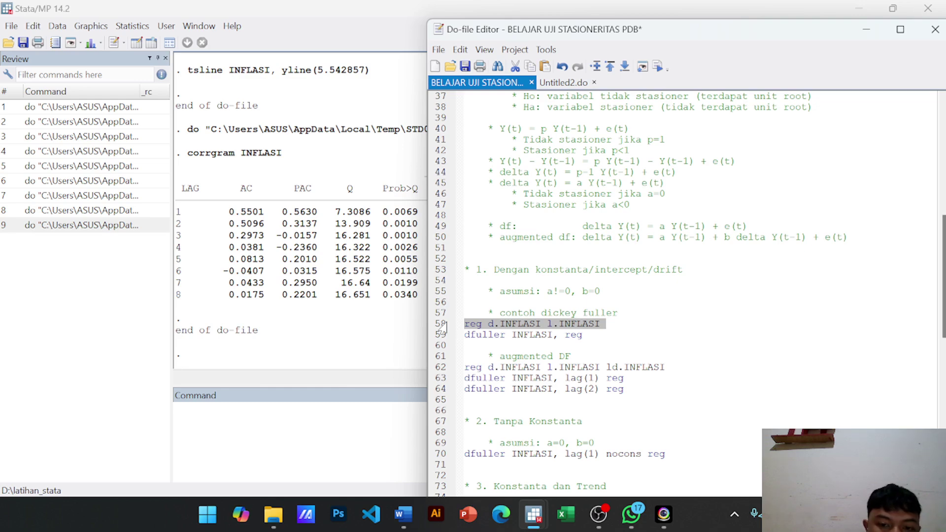
key("ctrl+d")
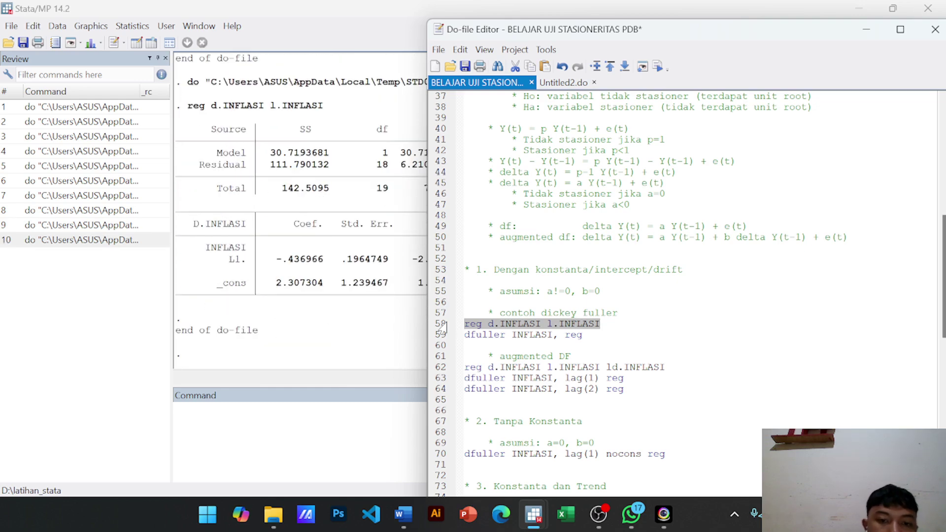
left_click(866, 29)
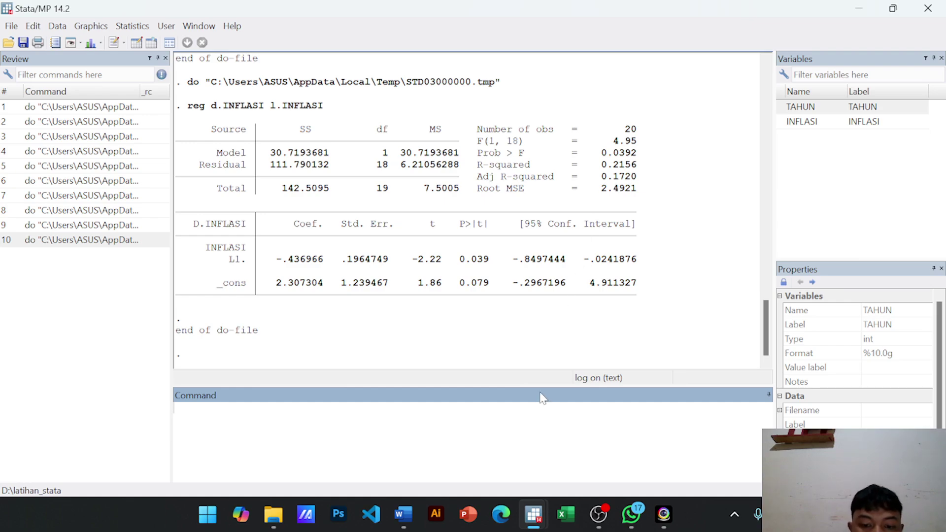
mouse_move(541, 503)
left_click(566, 453)
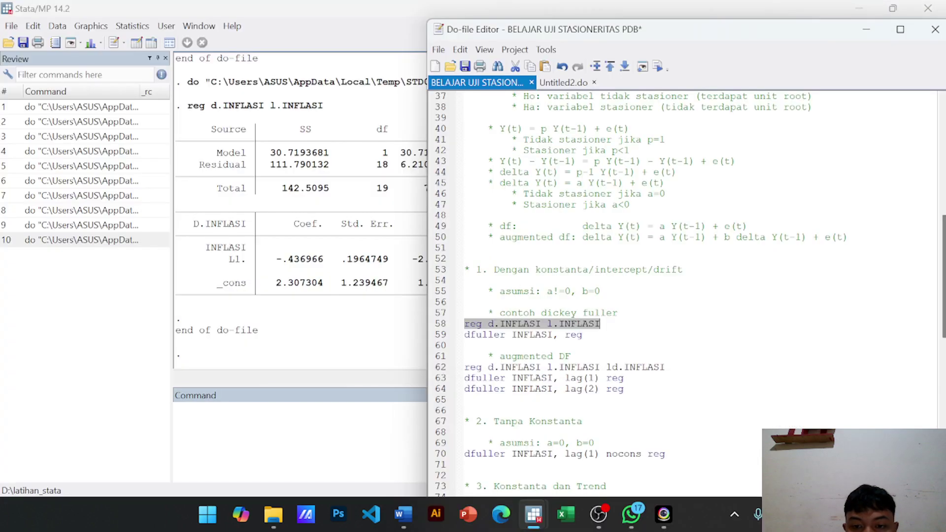
Run the dfuller INFLASI, reg line, review the full Dickey-Fuller test output, and return to the do-file.
left_click(438, 336)
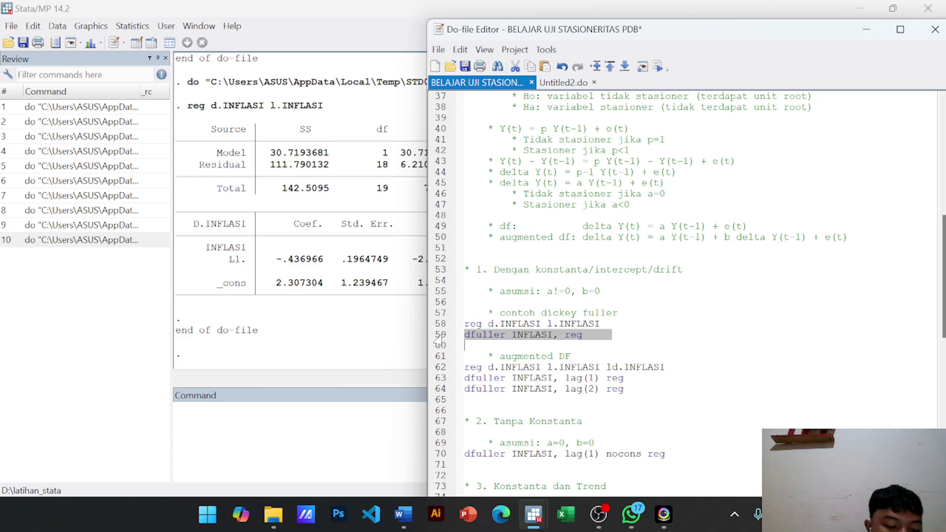
key("ctrl+d")
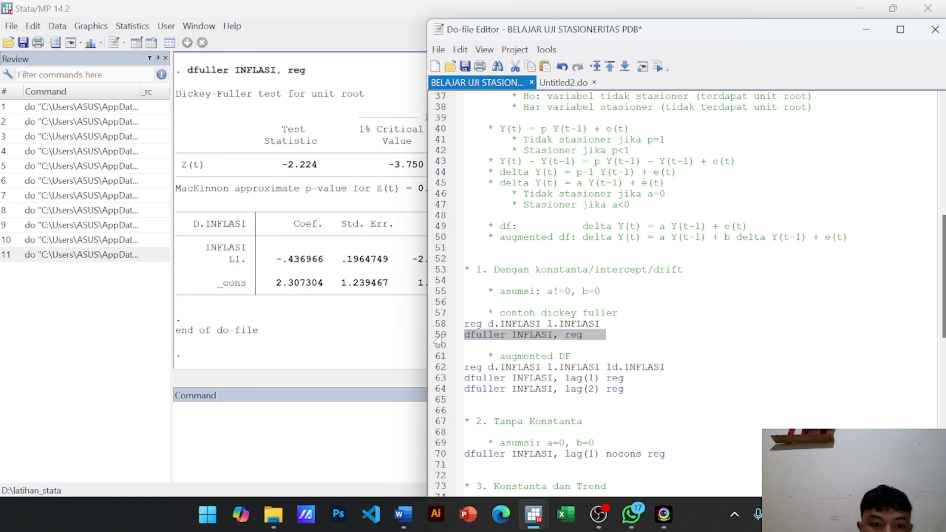
left_click(863, 30)
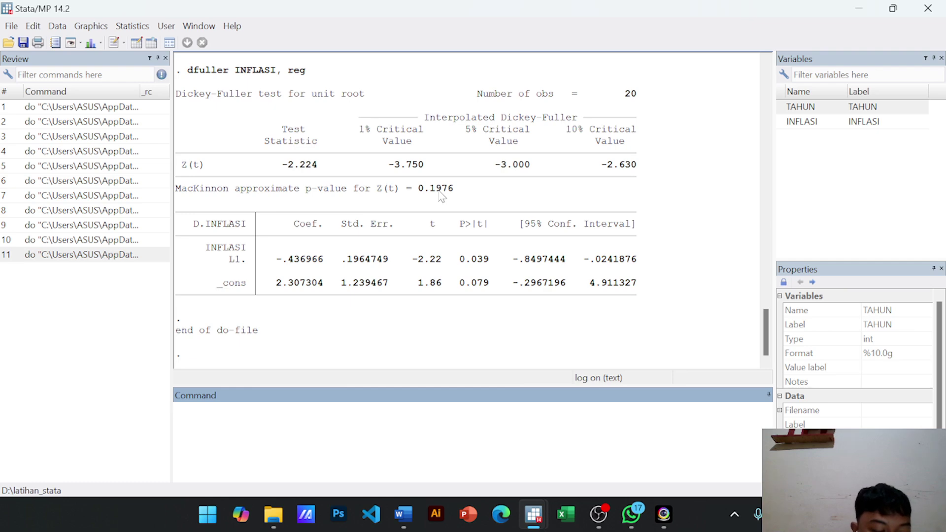
mouse_move(528, 514)
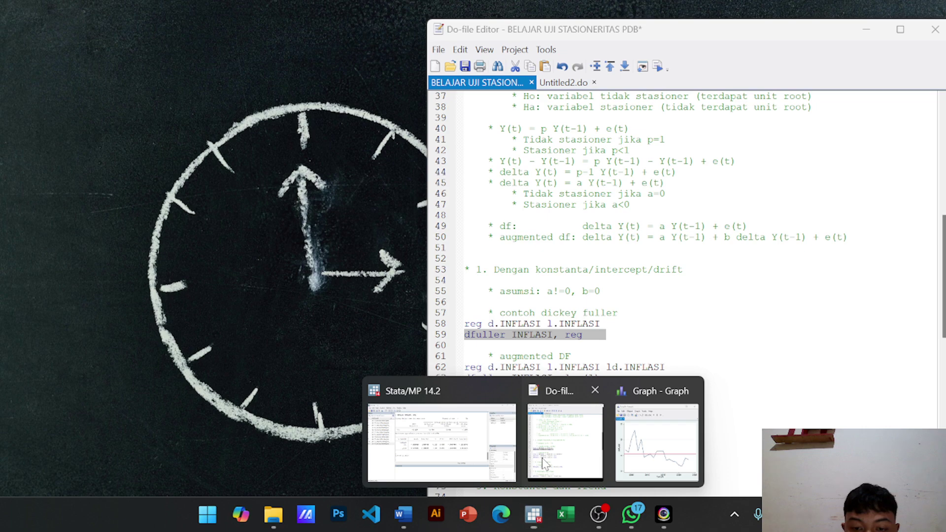
left_click(542, 458)
Run the reg d.INFLASI l.INFLASI ld.INFLASI line under augmented DF, view the full regression output, and return to the do-file.
scroll(690, 295, "down", 4)
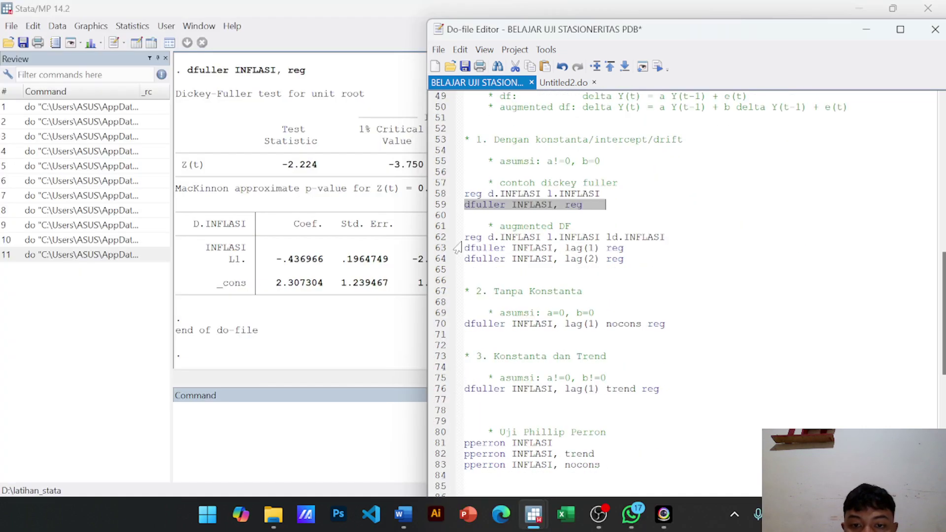
left_click(440, 238)
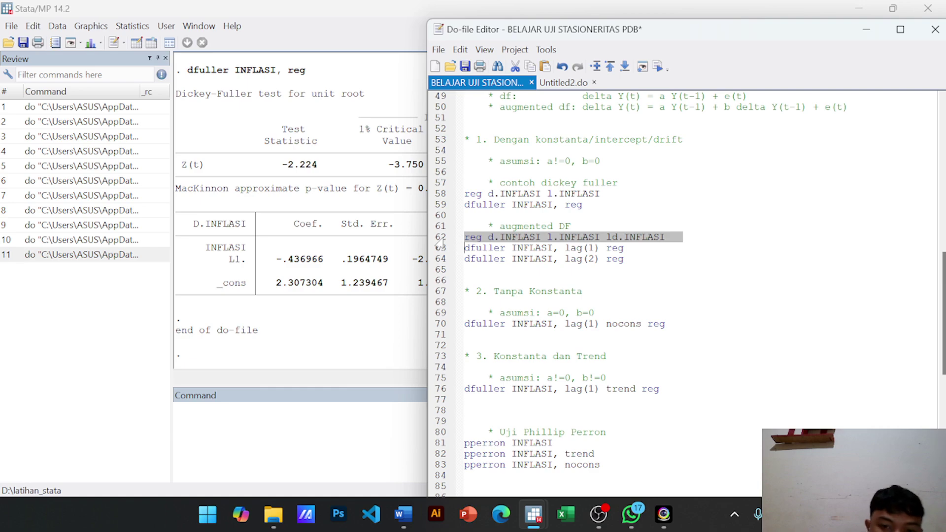
key("ctrl+d")
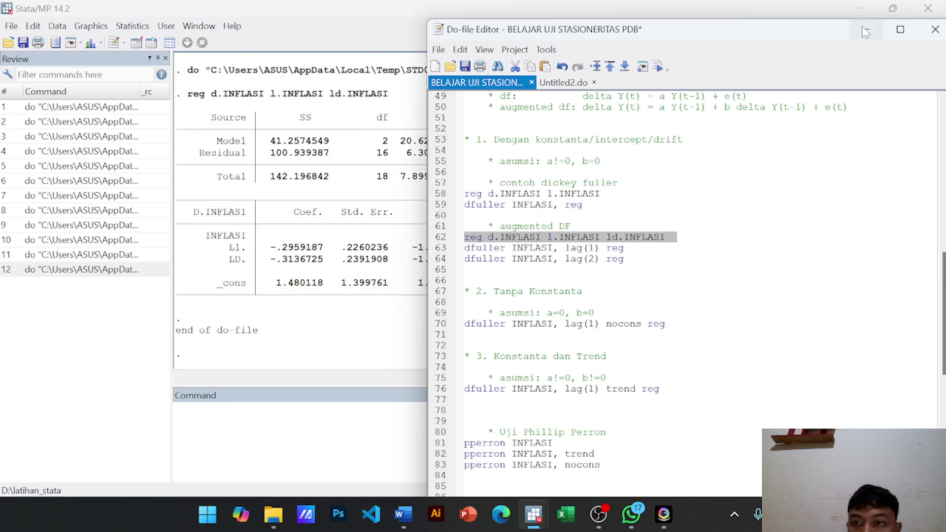
left_click(865, 29)
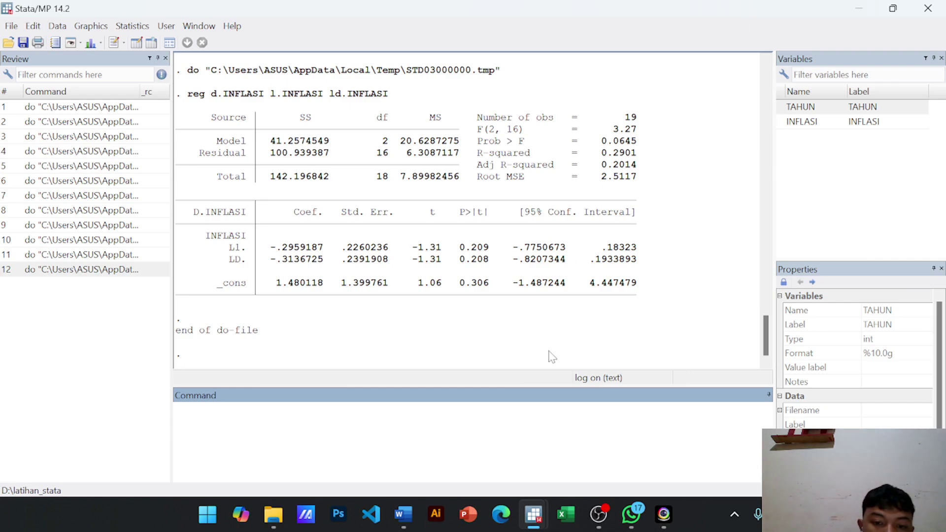
mouse_move(538, 515)
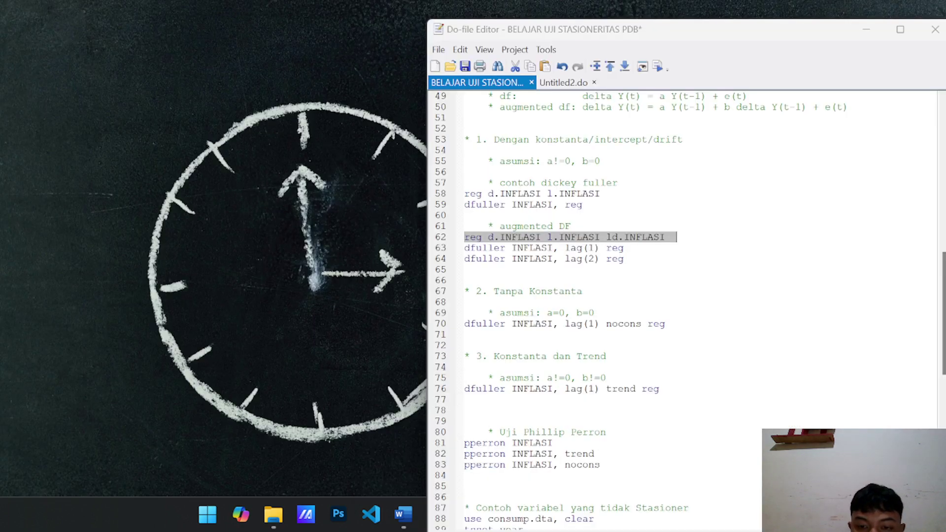
left_click(557, 481)
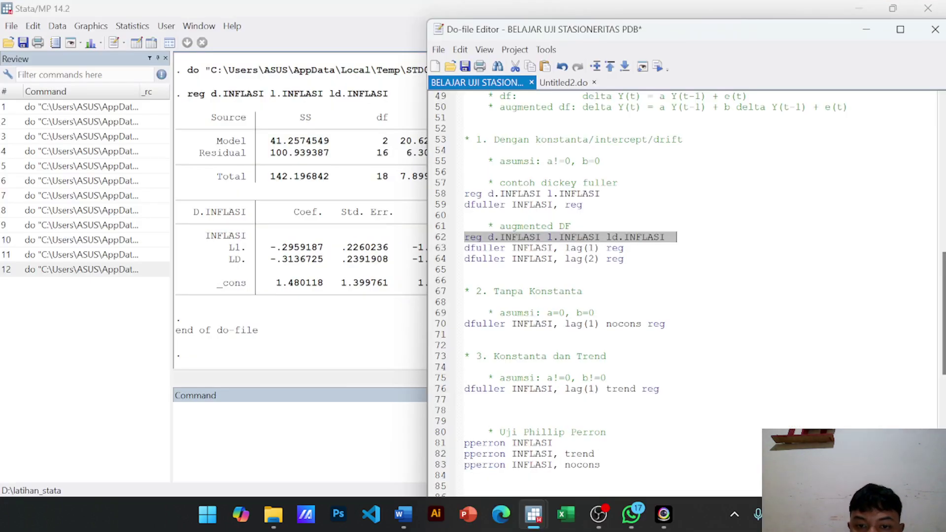
Run the dfuller INFLASI, lag(1) reg line, review the full augmented Dickey-Fuller output, and return to the do-file.
left_click(442, 249)
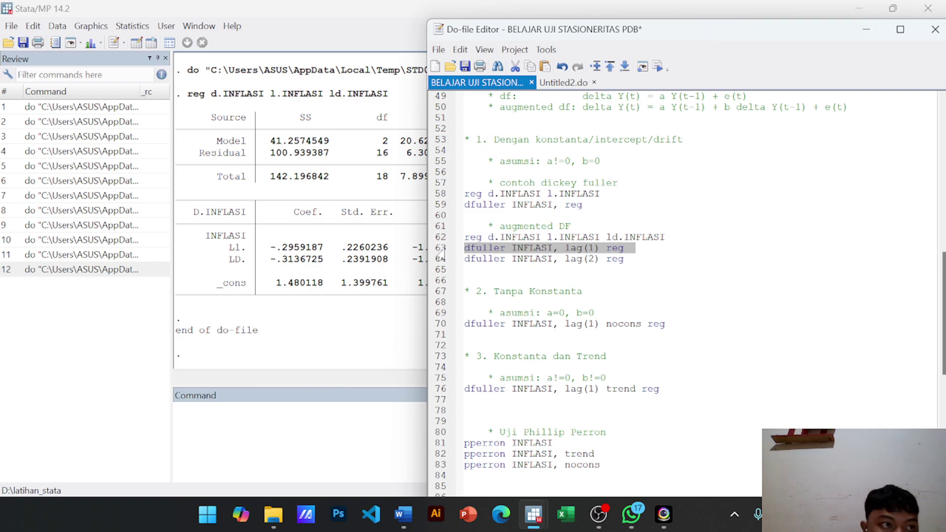
key("ctrl+d")
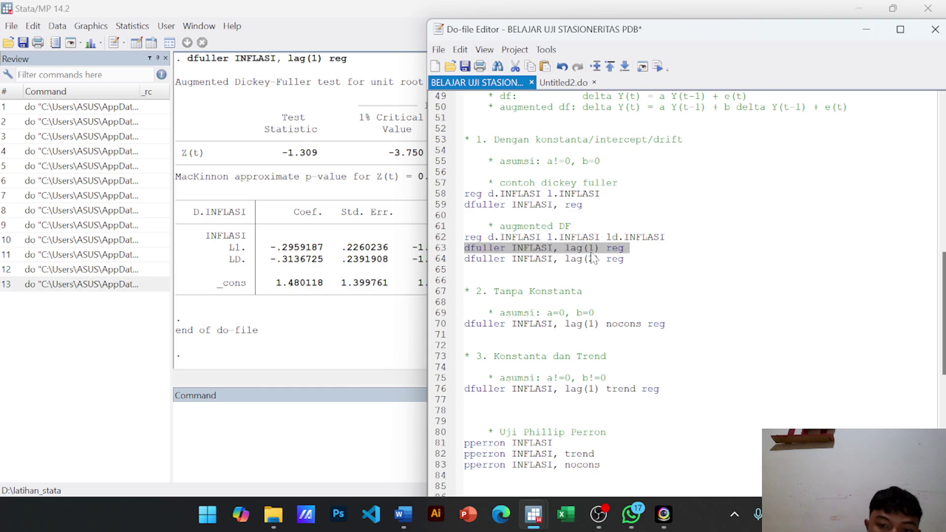
left_click(868, 30)
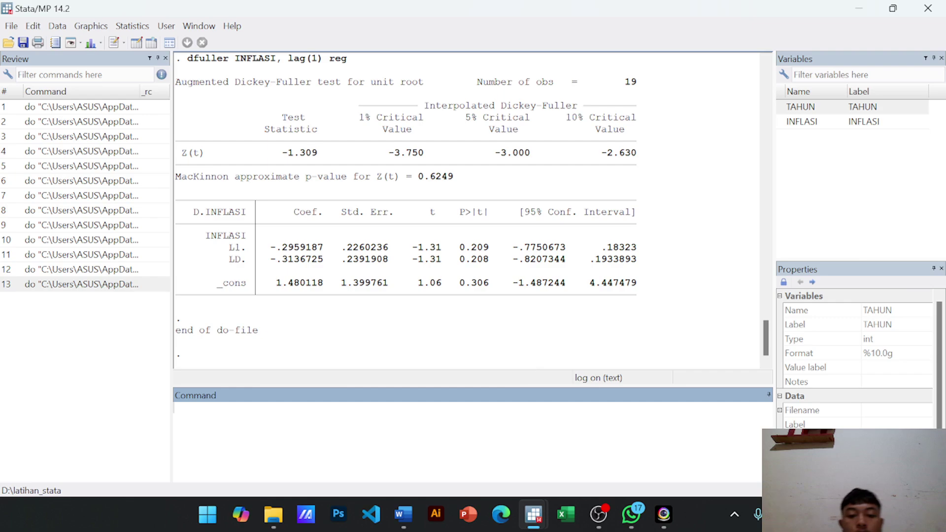
mouse_move(533, 515)
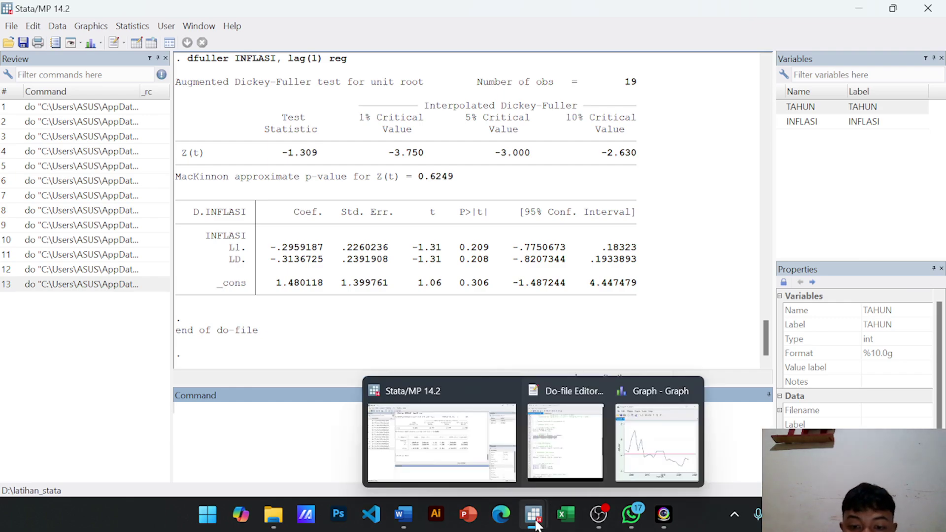
left_click(567, 468)
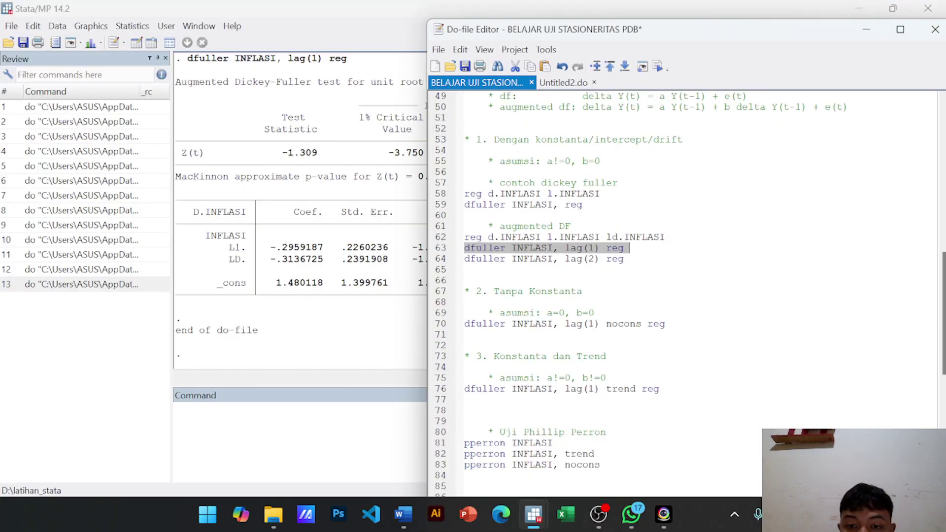
Run the dfuller INFLASI, lag(2) reg line, review the full test output with two lags, and return to the do-file.
left_click(440, 261)
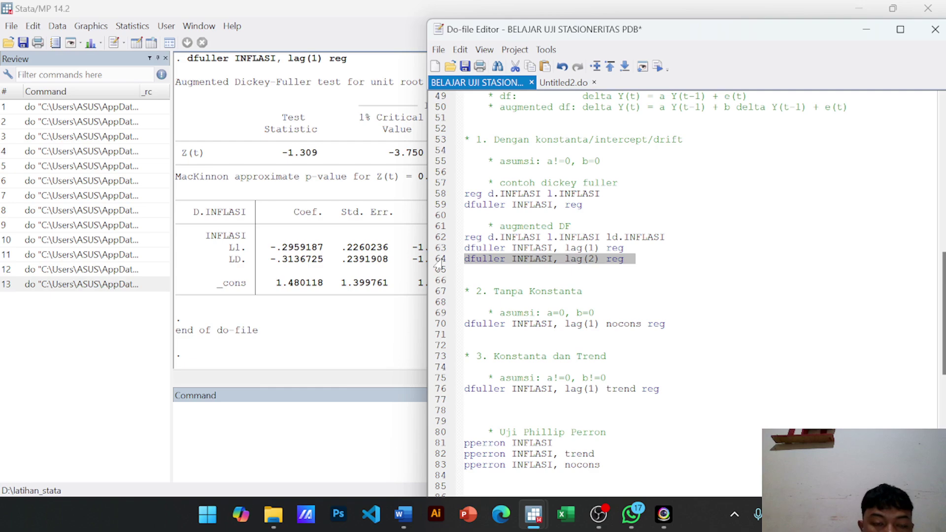
key("ctrl+d")
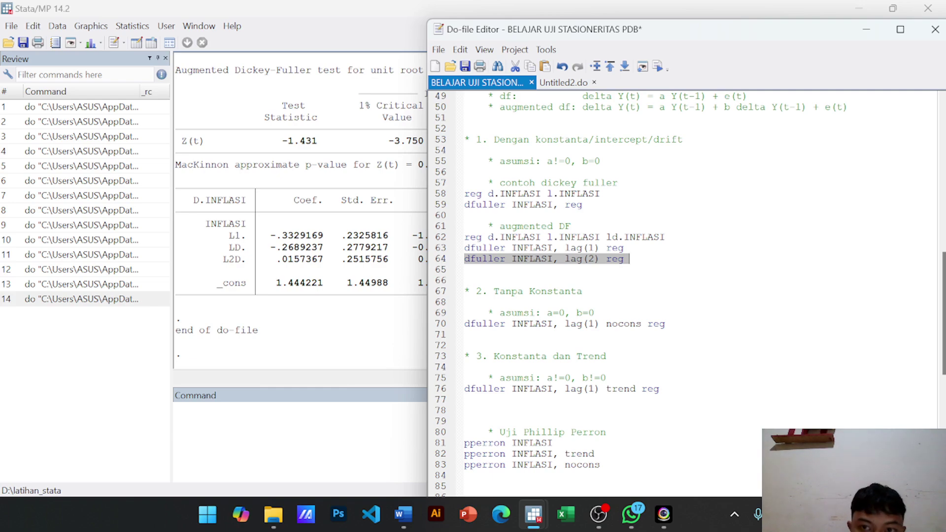
left_click(869, 34)
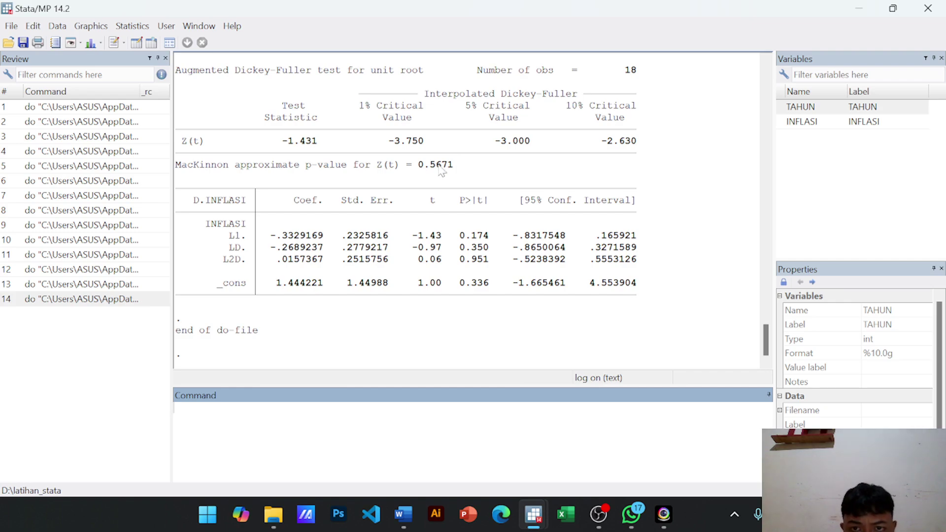
mouse_move(534, 514)
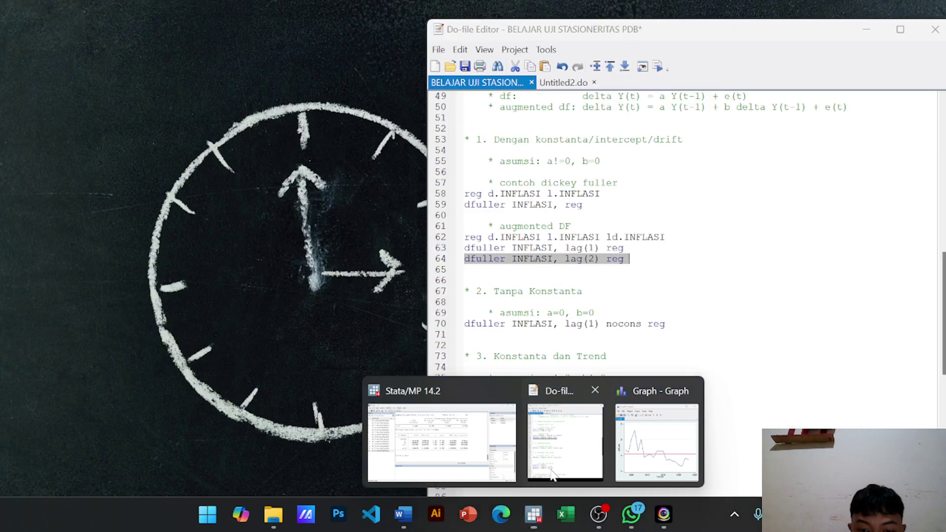
left_click(548, 480)
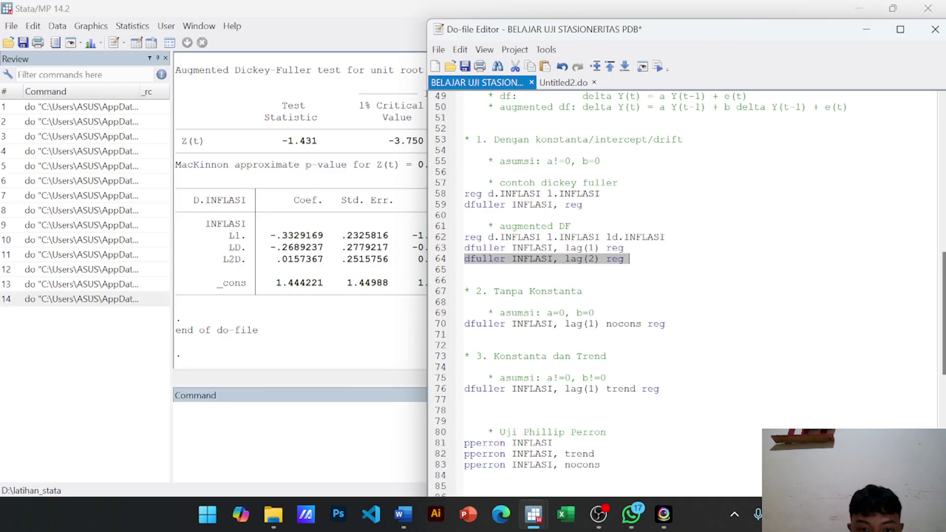
Run the dfuller INFLASI, lag(1) nocons reg line under Tanpa Konstanta and view the full test output.
left_click(438, 327)
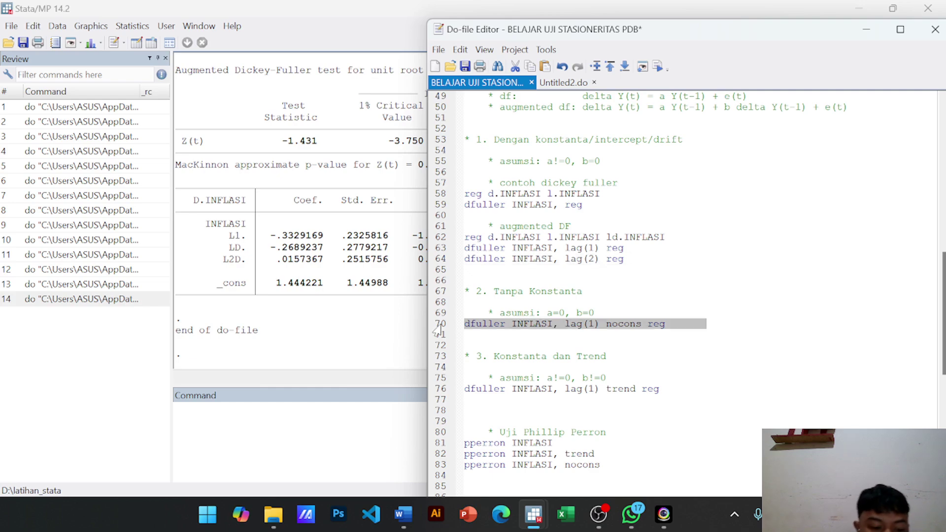
key("ctrl+d")
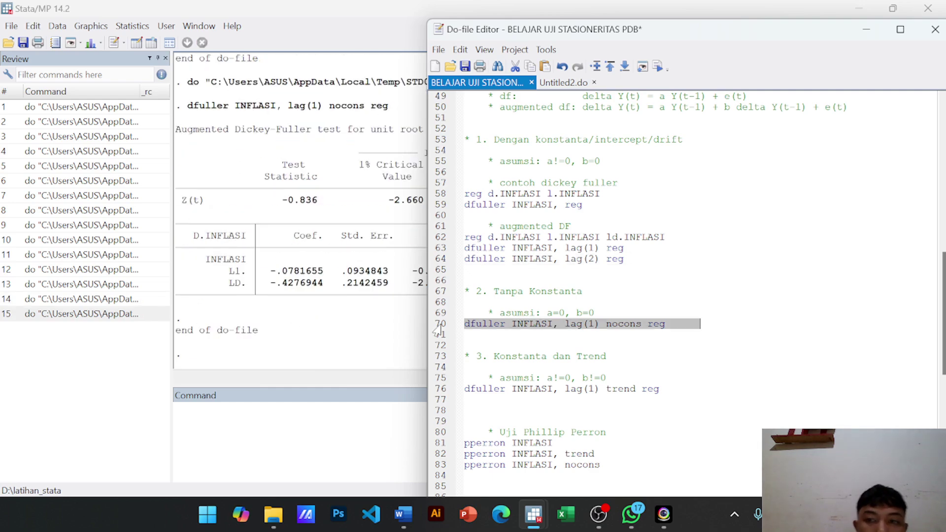
left_click(866, 29)
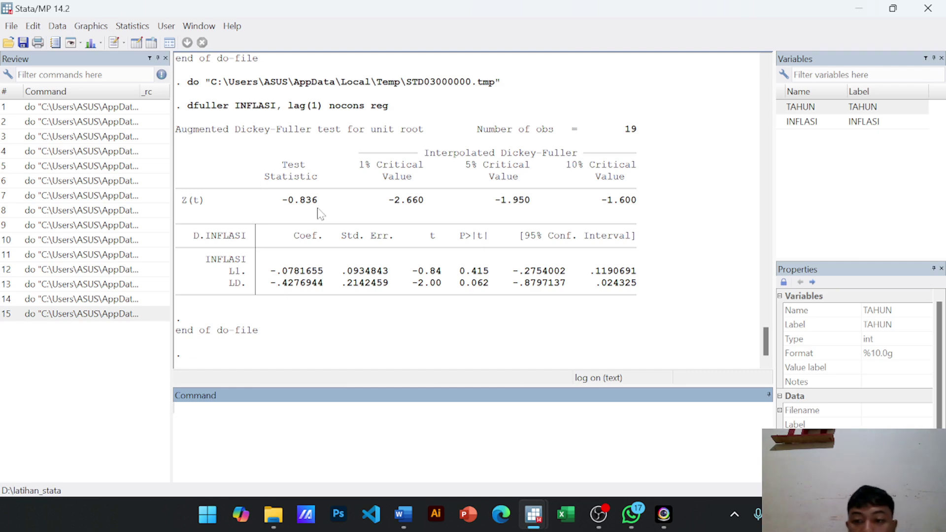
Run the dfuller INFLASI, lag(1) trend reg line under Konstanta dan Trend in the do-file and view the full test output.
mouse_move(535, 512)
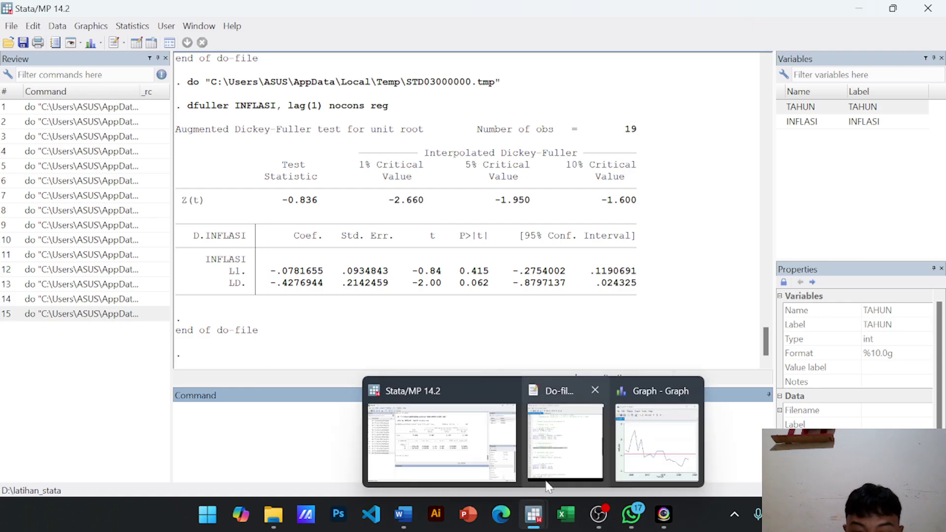
left_click(550, 476)
scroll(685, 291, "down", 2)
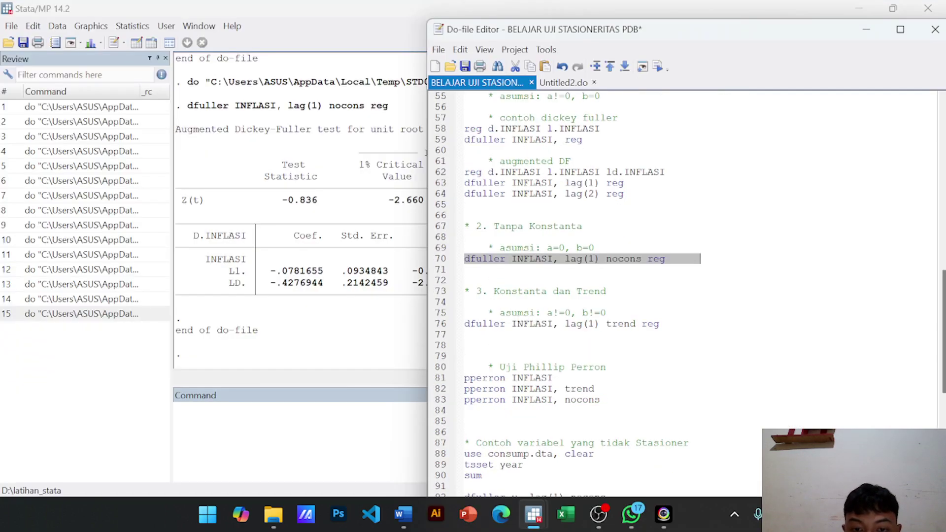
scroll(685, 291, "down", 2)
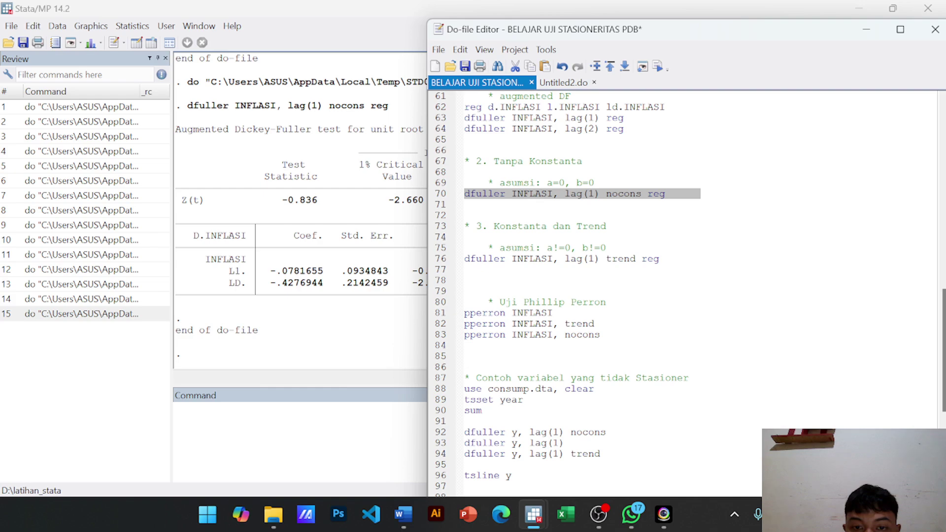
left_click(435, 262)
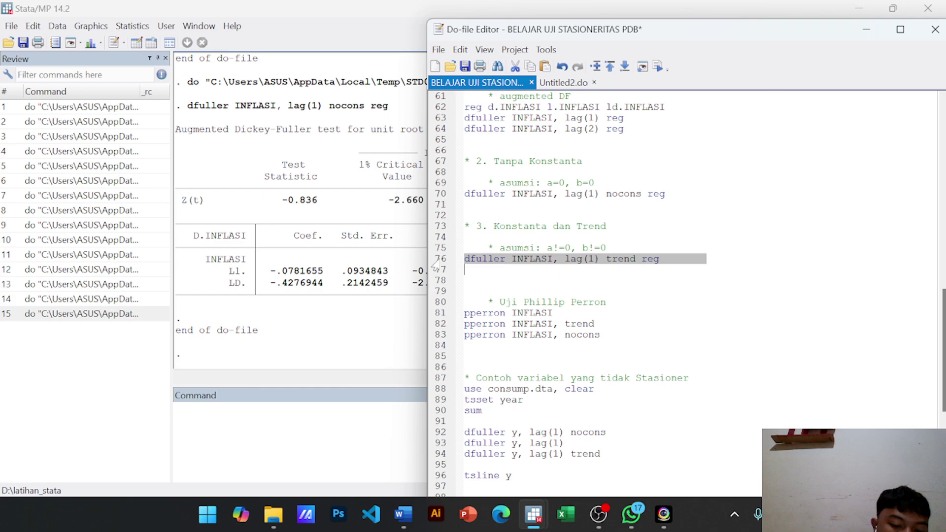
key("ctrl+d")
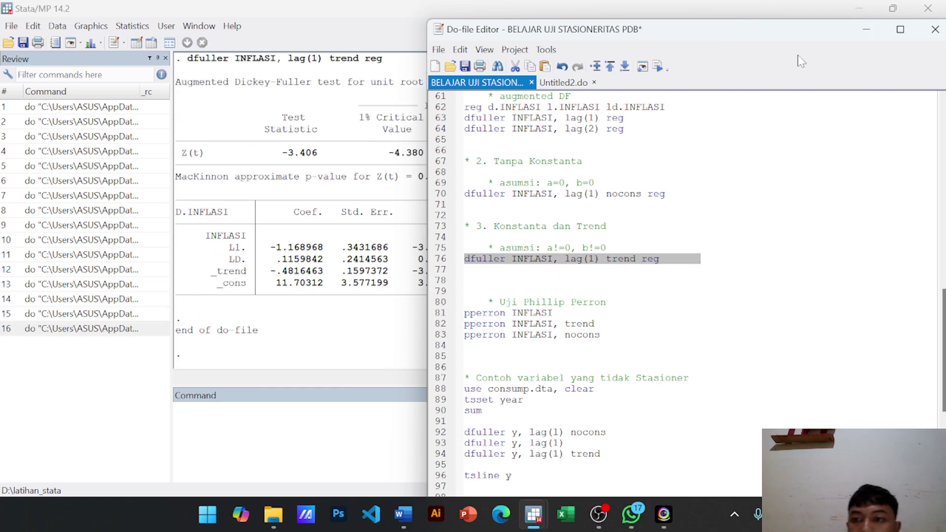
left_click(867, 29)
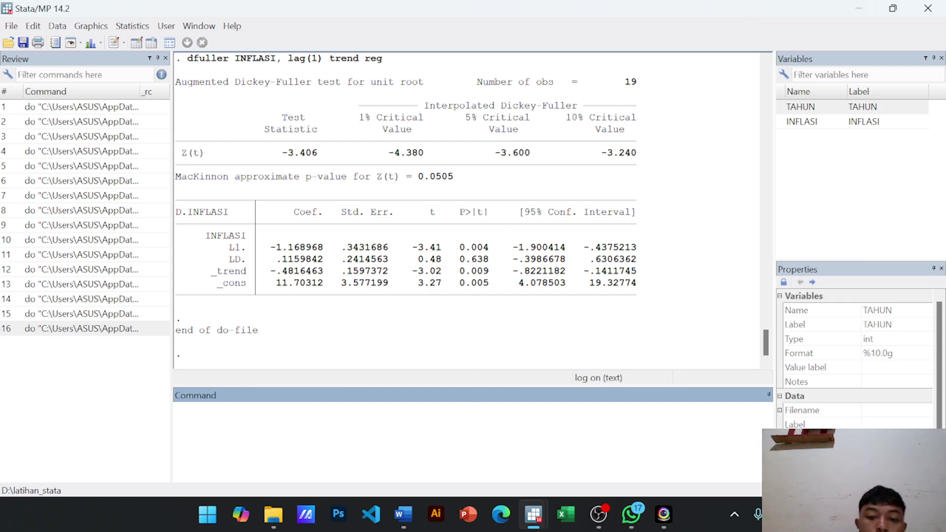
Return to the do-file, run the pperron INFLASI line under Uji Phillip Perron, and view the full test output.
mouse_move(534, 518)
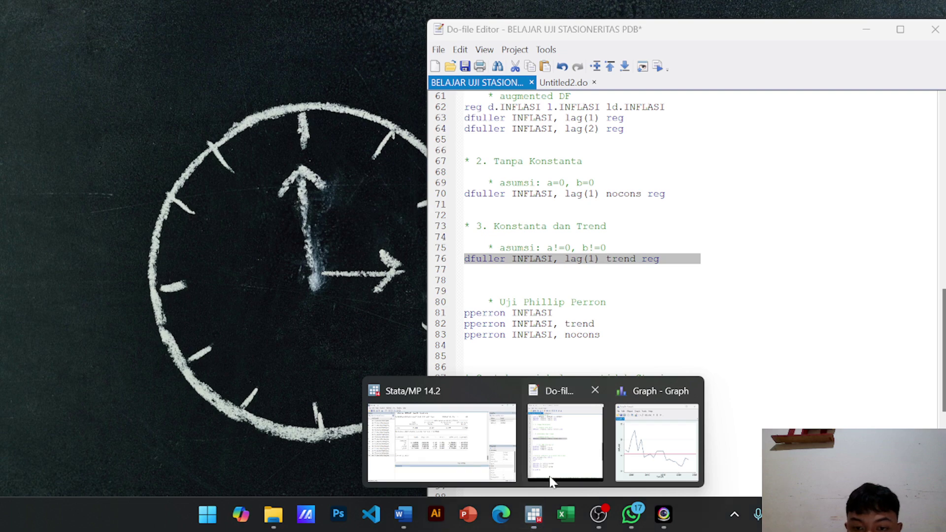
left_click(553, 479)
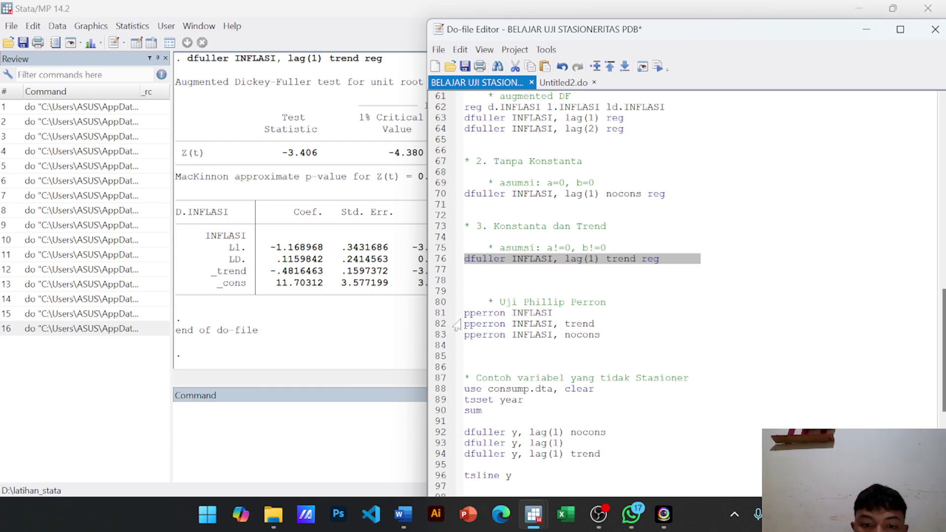
left_click(436, 316)
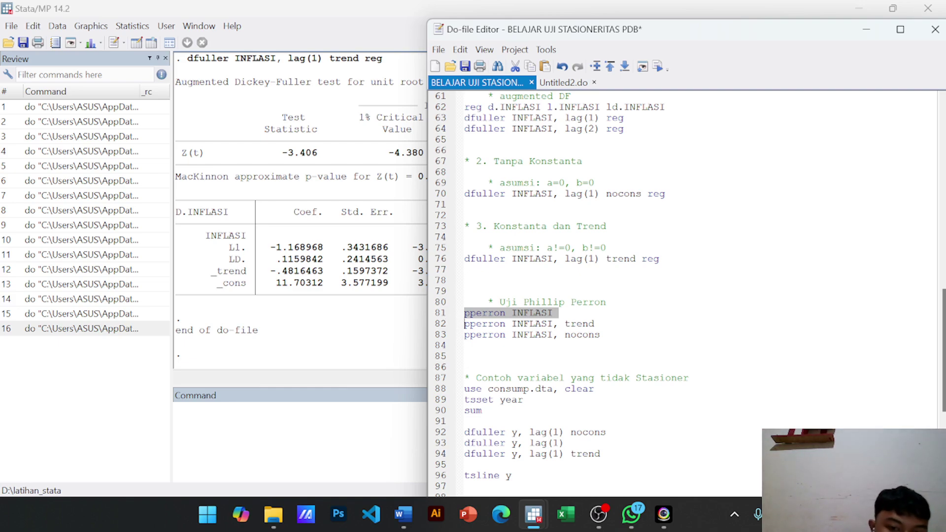
key("ctrl+d")
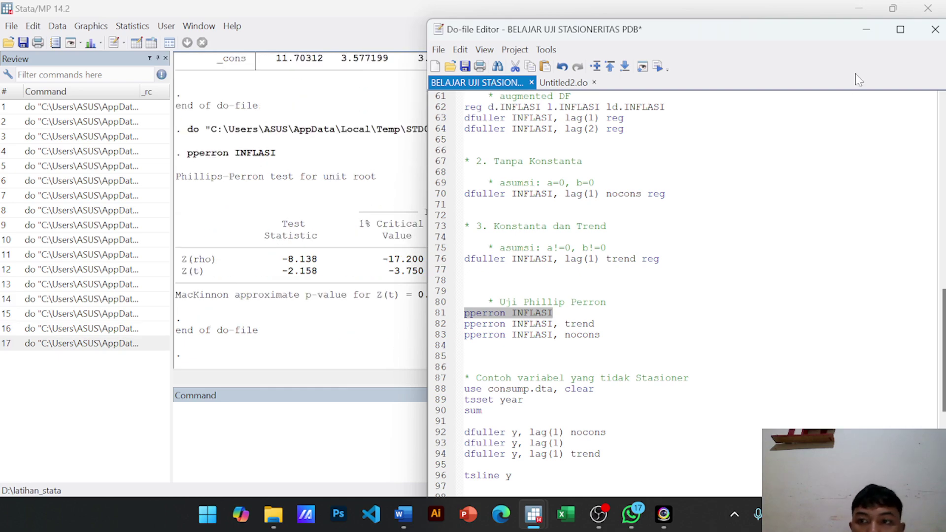
left_click(868, 31)
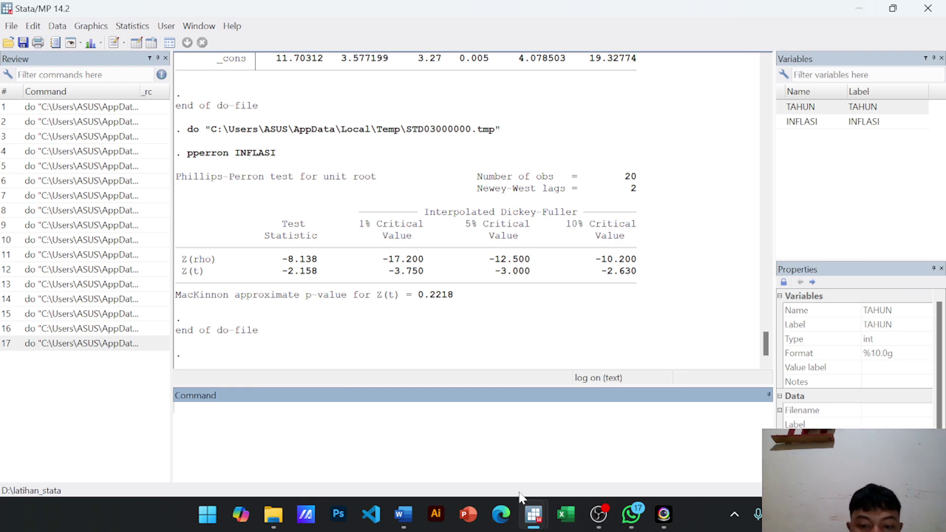
Return to the do-file, run the pperron INFLASI, trend line, and view the full Phillips-Perron output with trend.
mouse_move(534, 513)
left_click(547, 443)
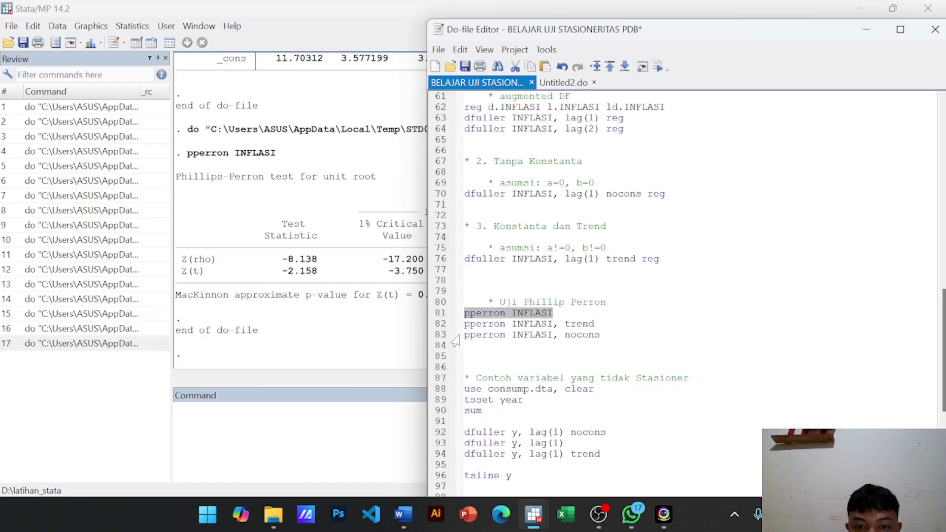
left_click(437, 324)
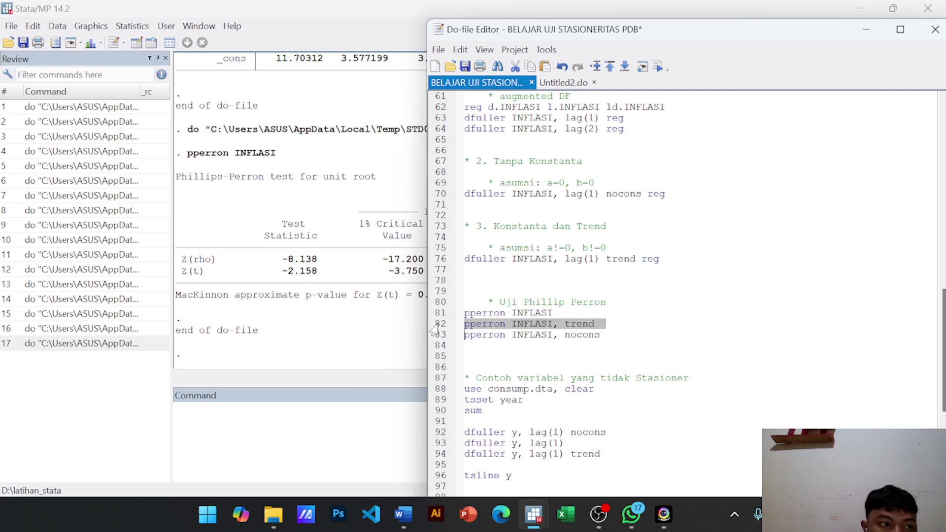
key("ctrl+d")
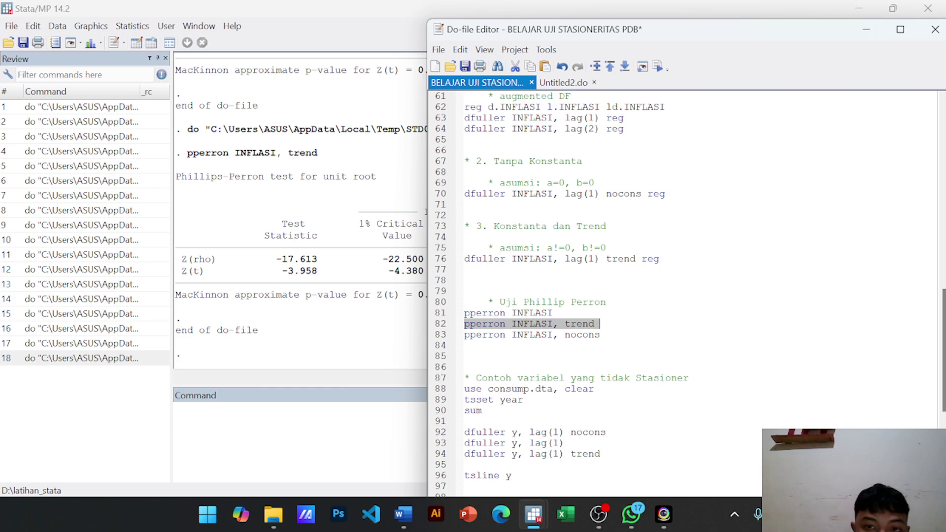
left_click(866, 28)
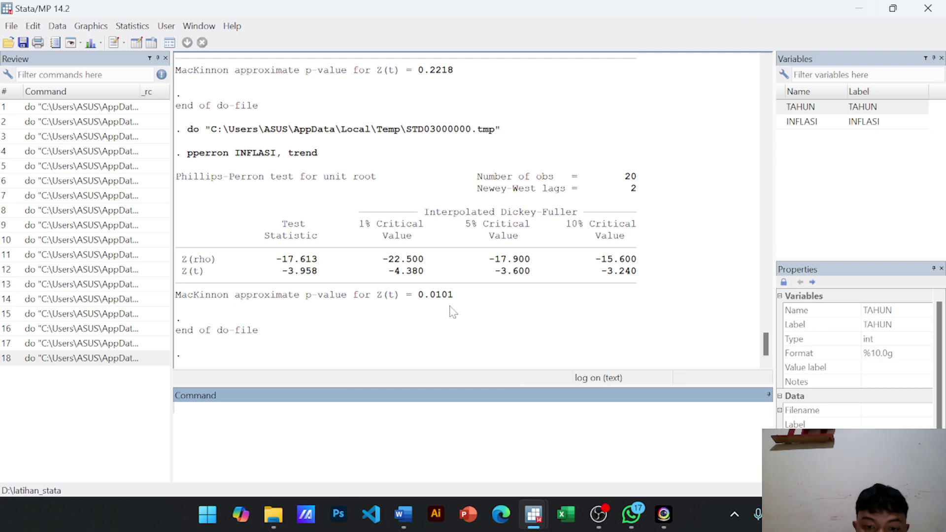
Return to the do-file, run the pperron INFLASI, nocons line, and view the full Phillips-Perron output without a constant.
mouse_move(540, 510)
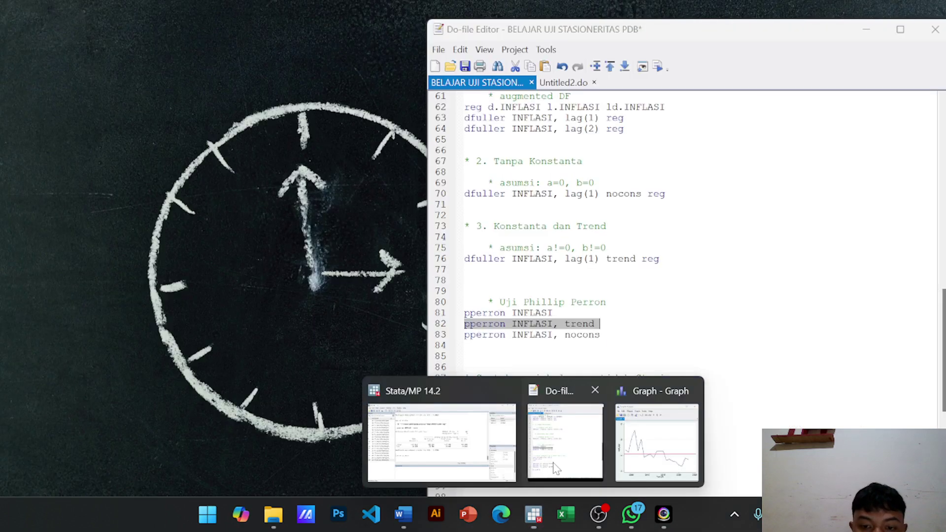
left_click(556, 469)
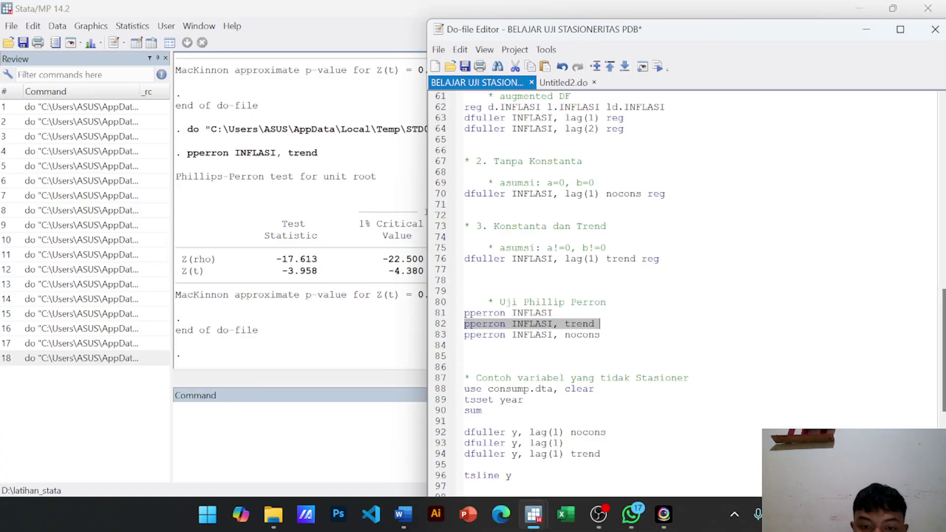
left_click(437, 336)
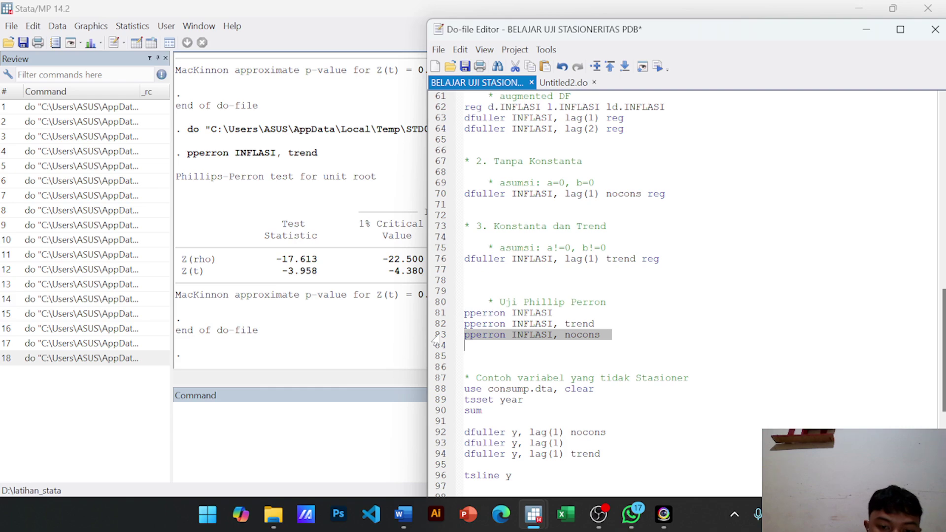
key("ctrl+d")
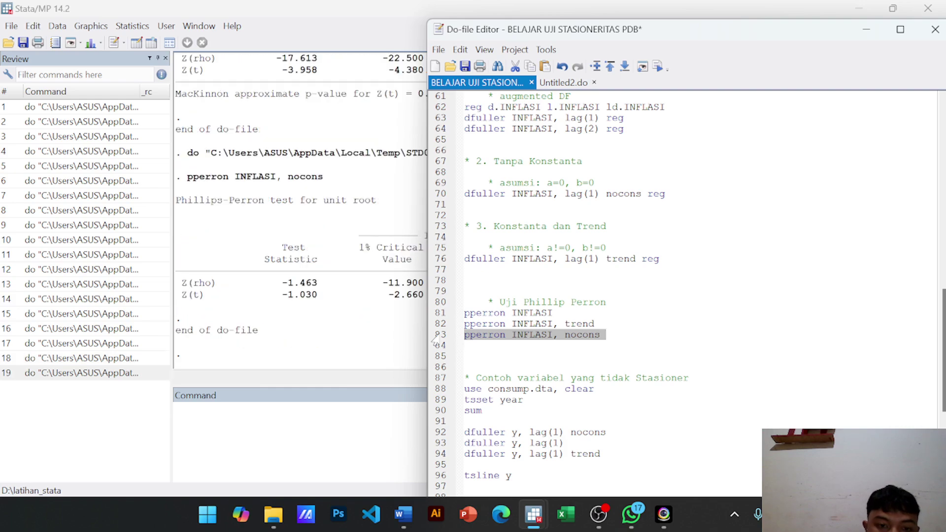
left_click(866, 30)
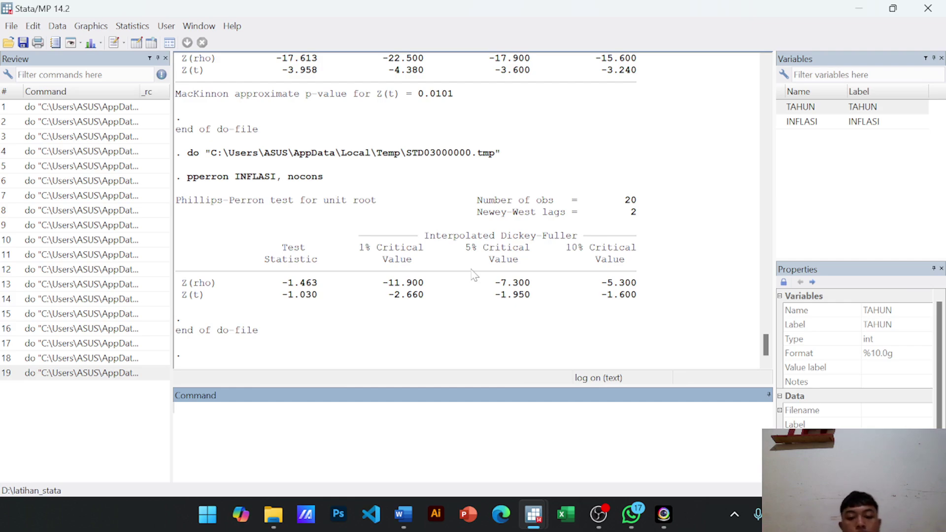
Look over the do-file sections following the Phillips-Perron tests and return to the full results output.
mouse_move(533, 515)
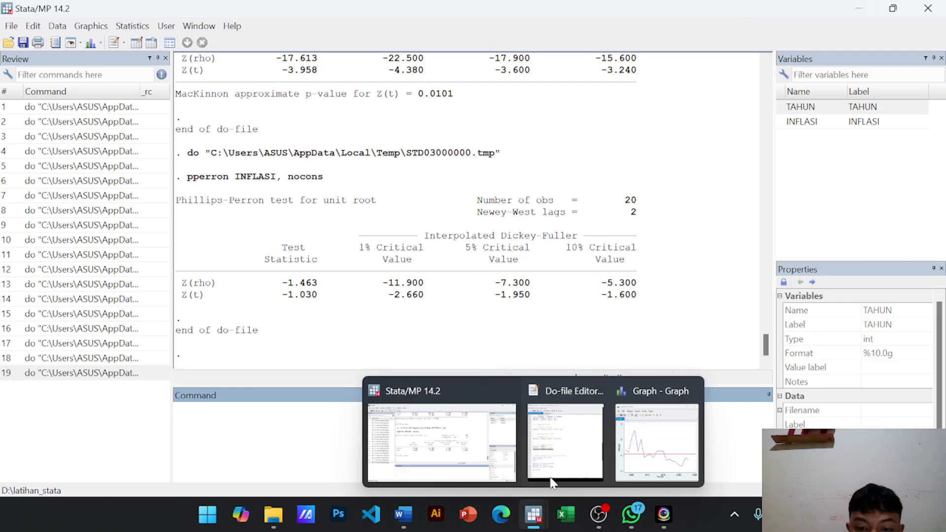
left_click(566, 460)
scroll(685, 295, "down", 3)
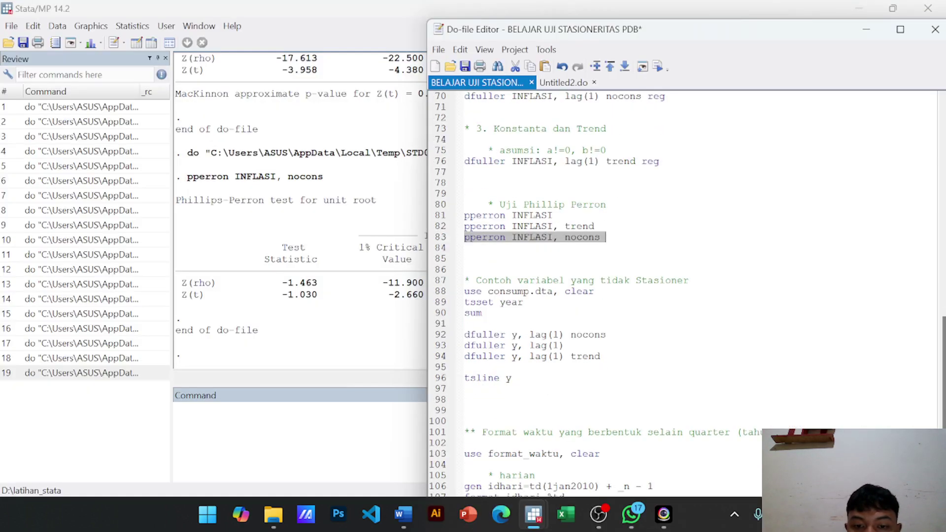
mouse_move(534, 515)
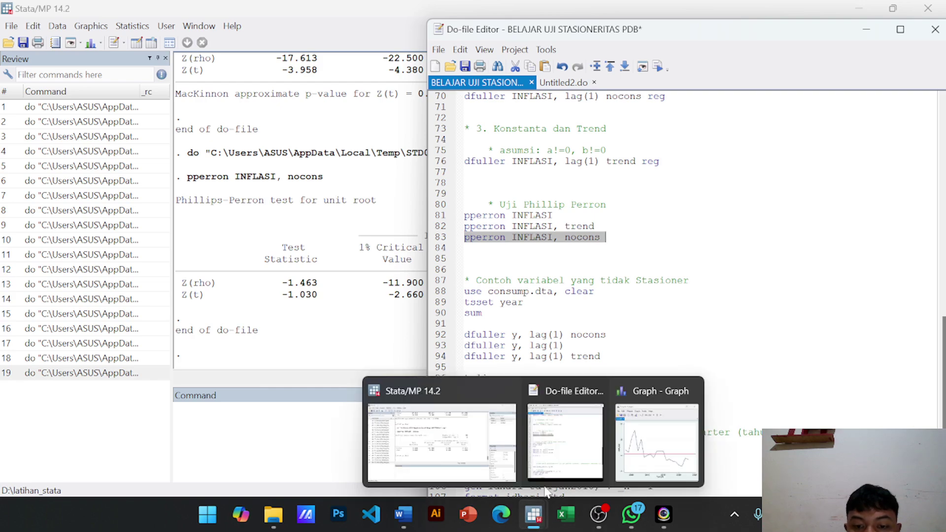
left_click(504, 454)
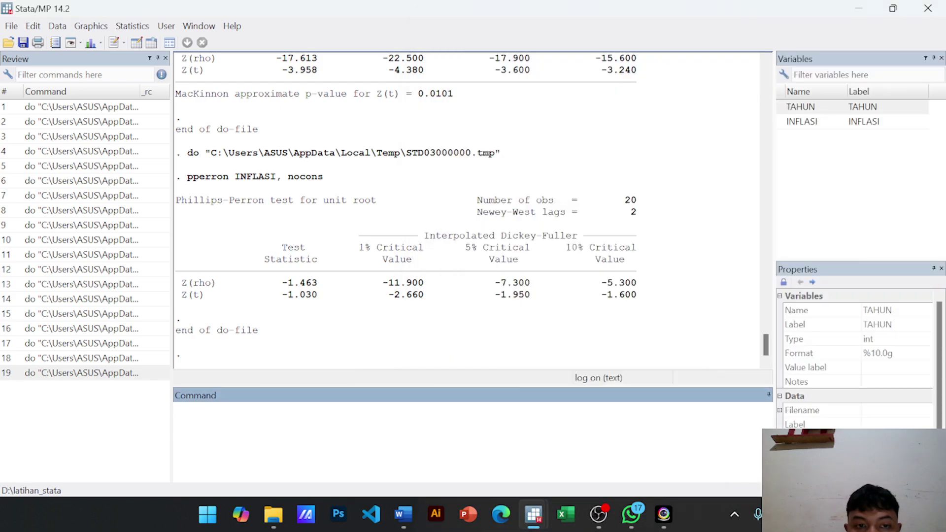
mouse_move(534, 516)
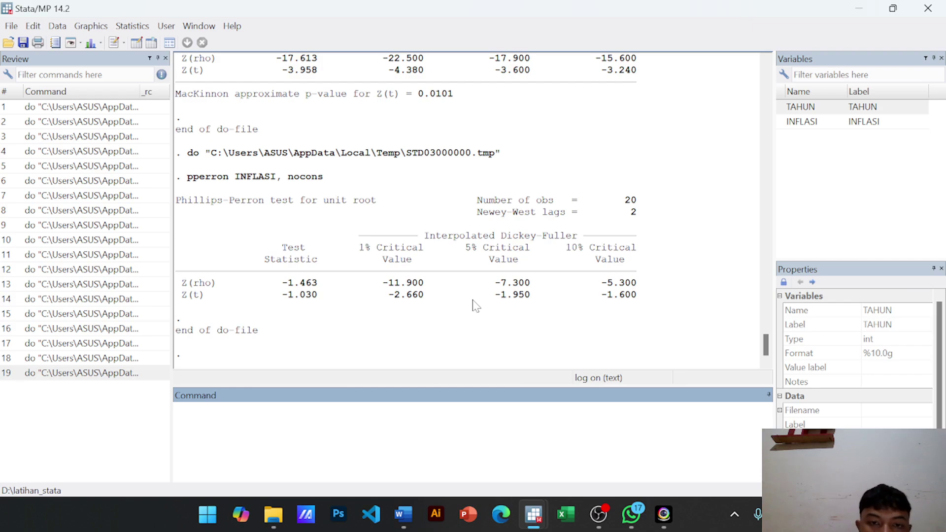
mouse_move(599, 514)
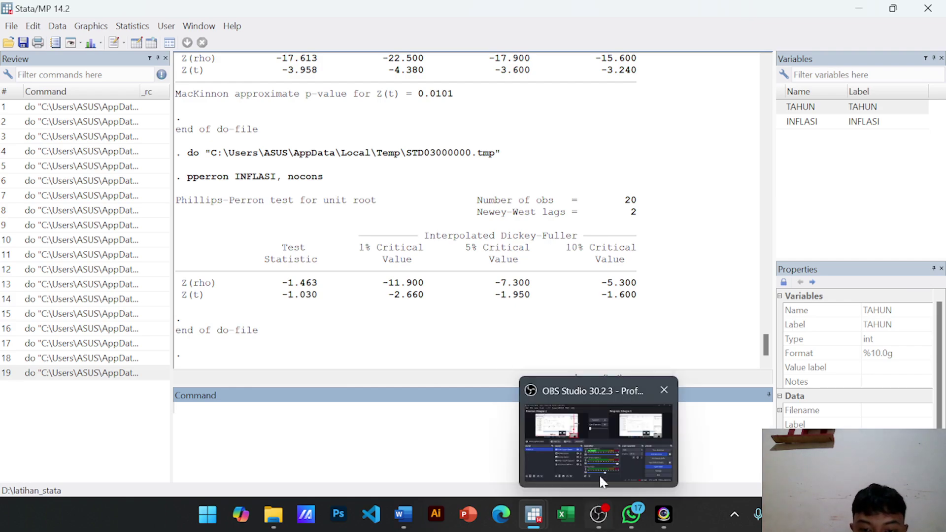
left_click(603, 451)
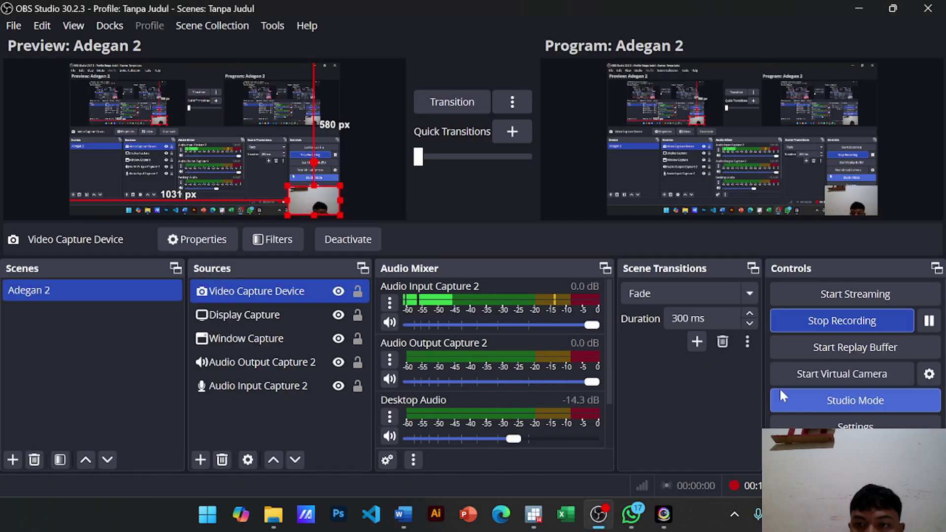